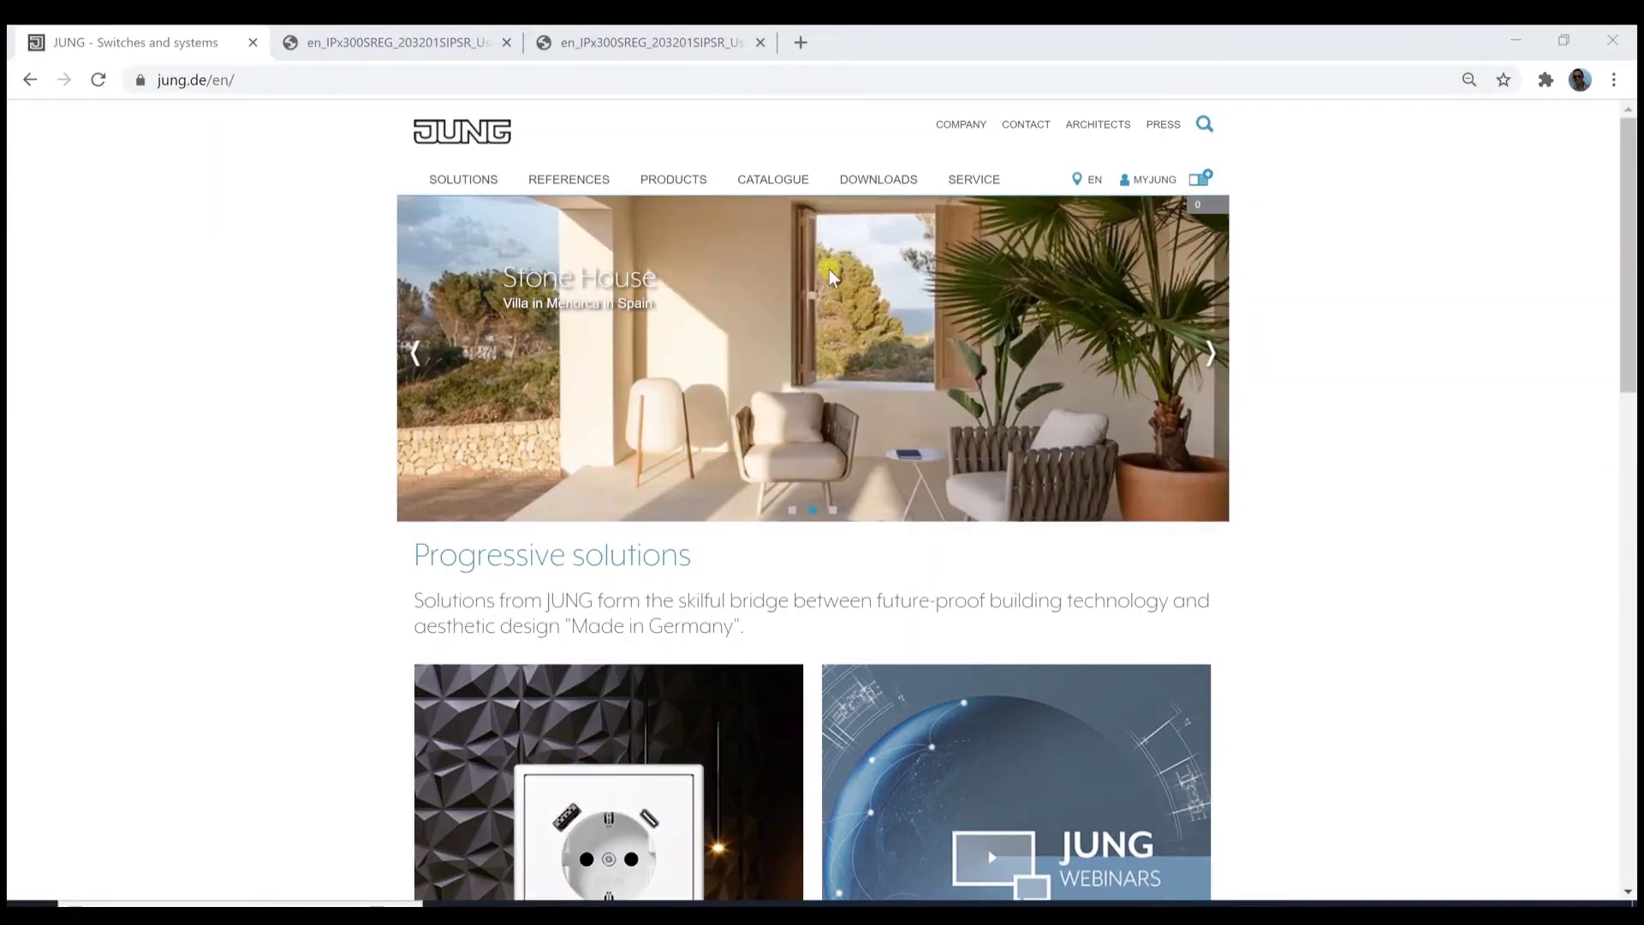
# - Browse the JUNG catalogue to KNX > Devices for rail mounting > System components
pyautogui.click(779, 181)
pyautogui.scroll(-5, 1049, 477)
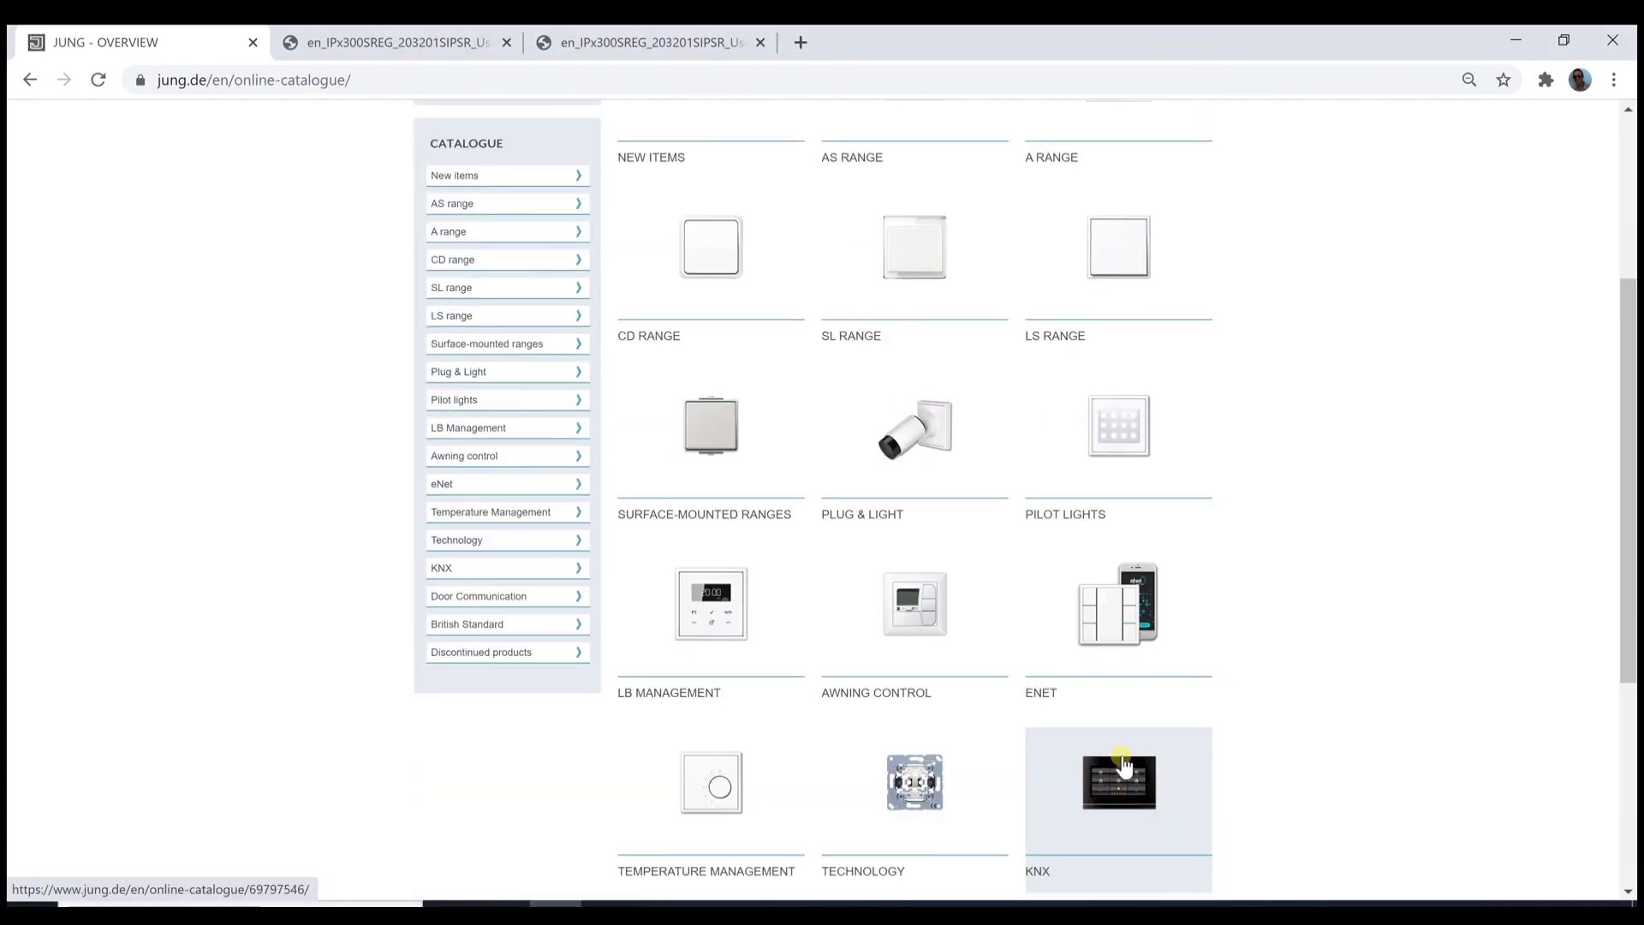
pyautogui.click(1120, 694)
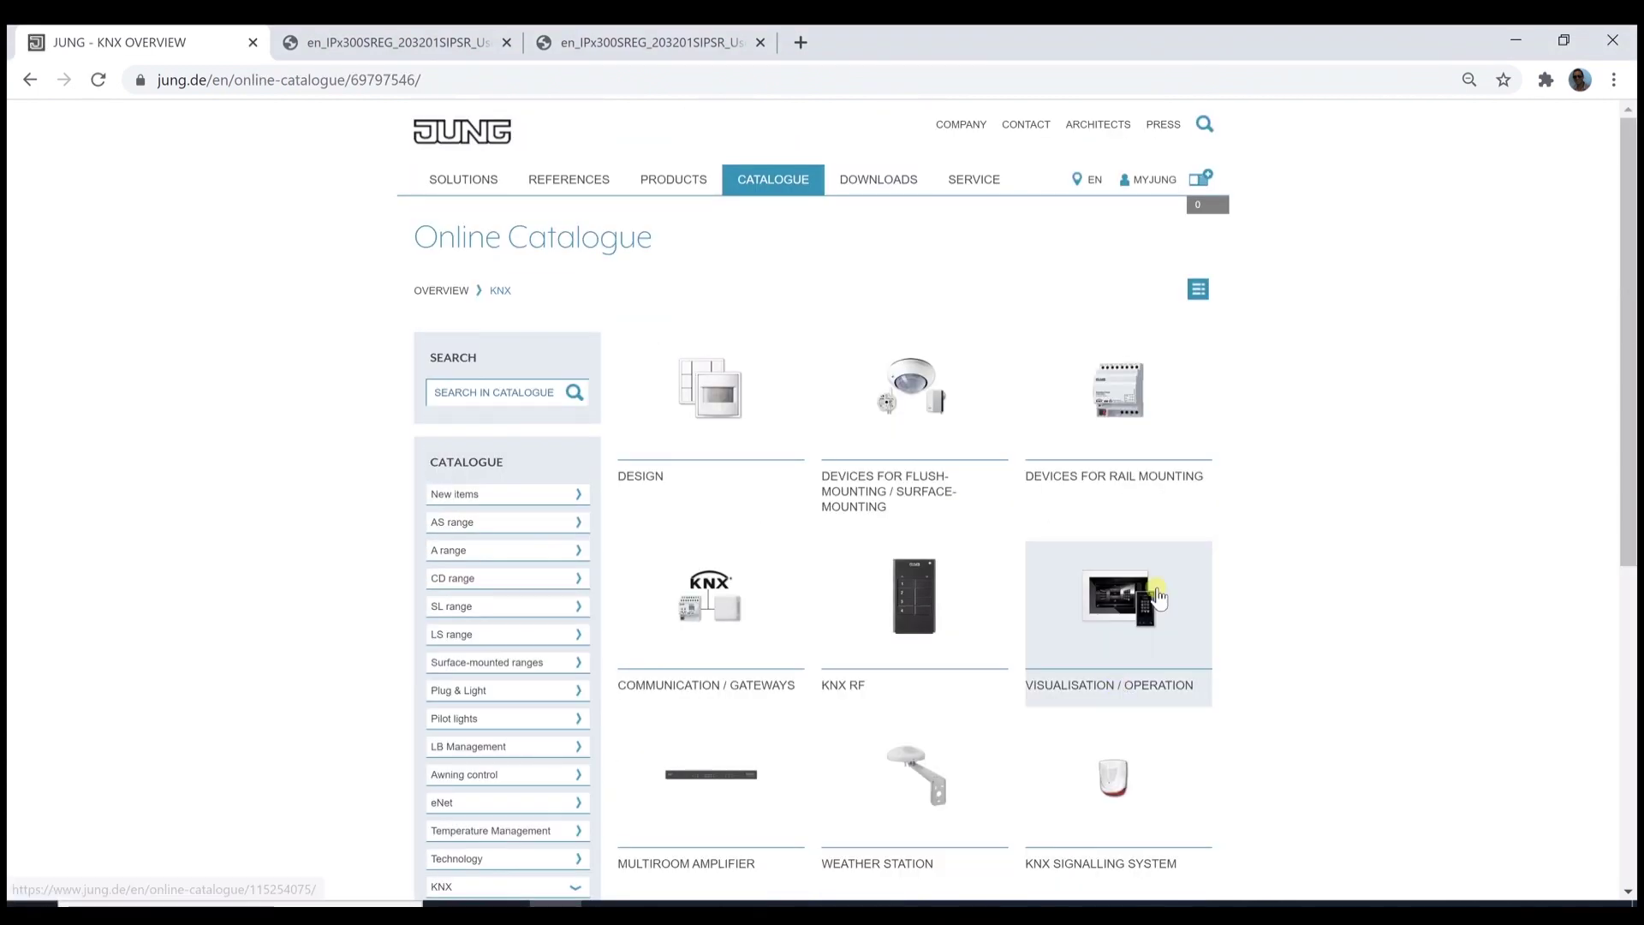
pyautogui.click(1119, 448)
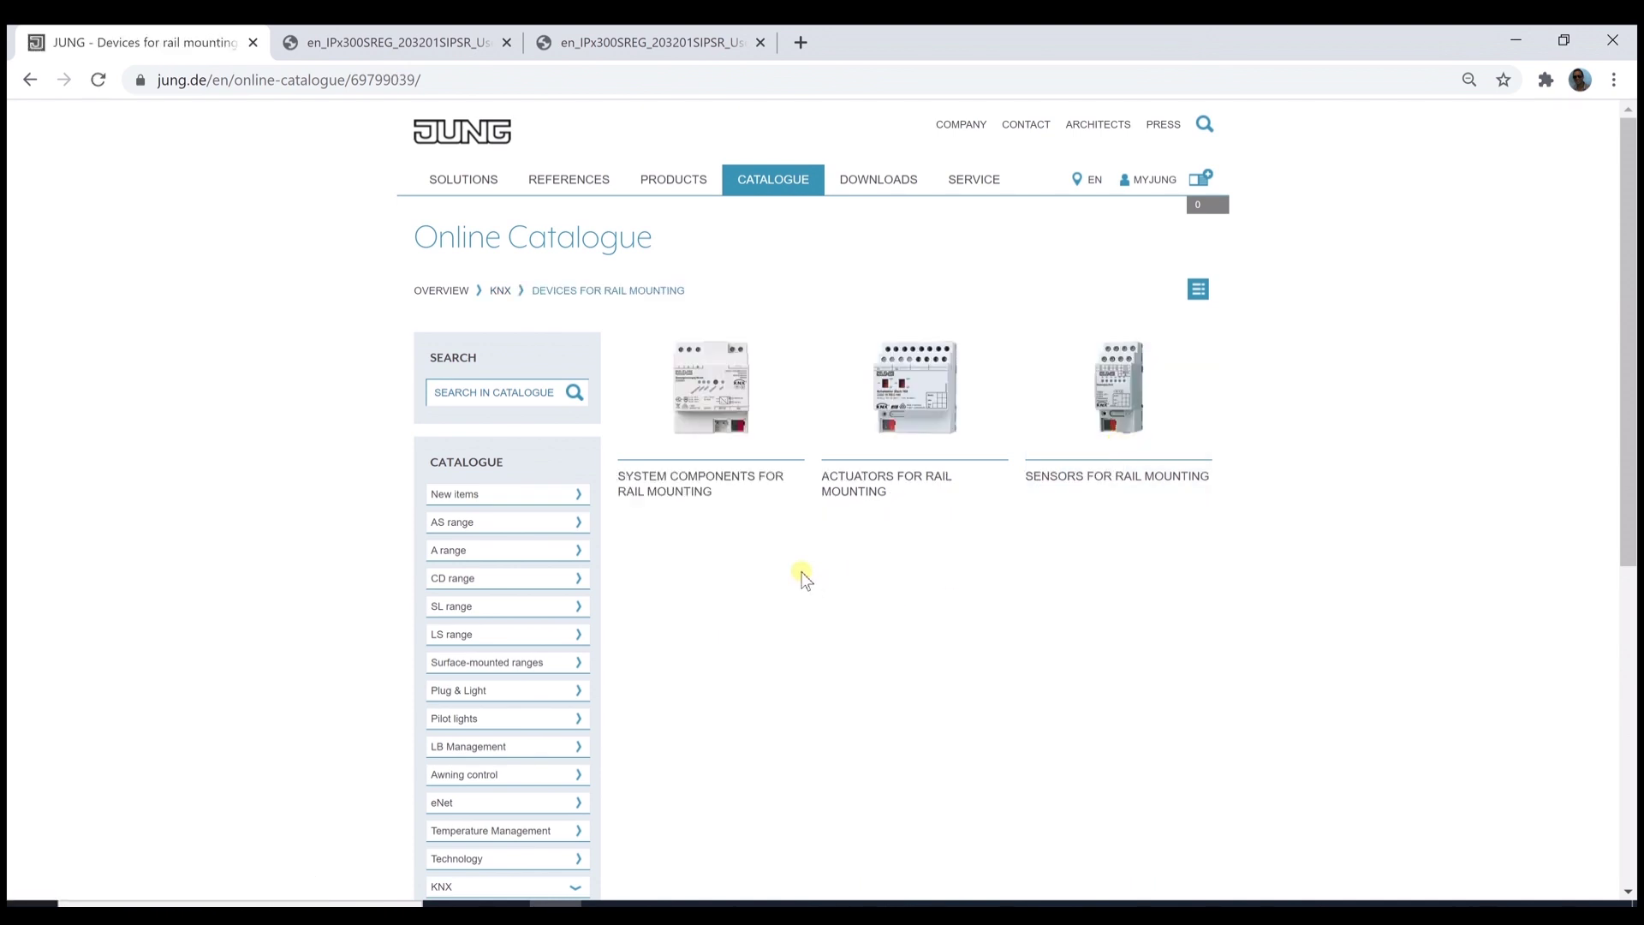
pyautogui.click(718, 451)
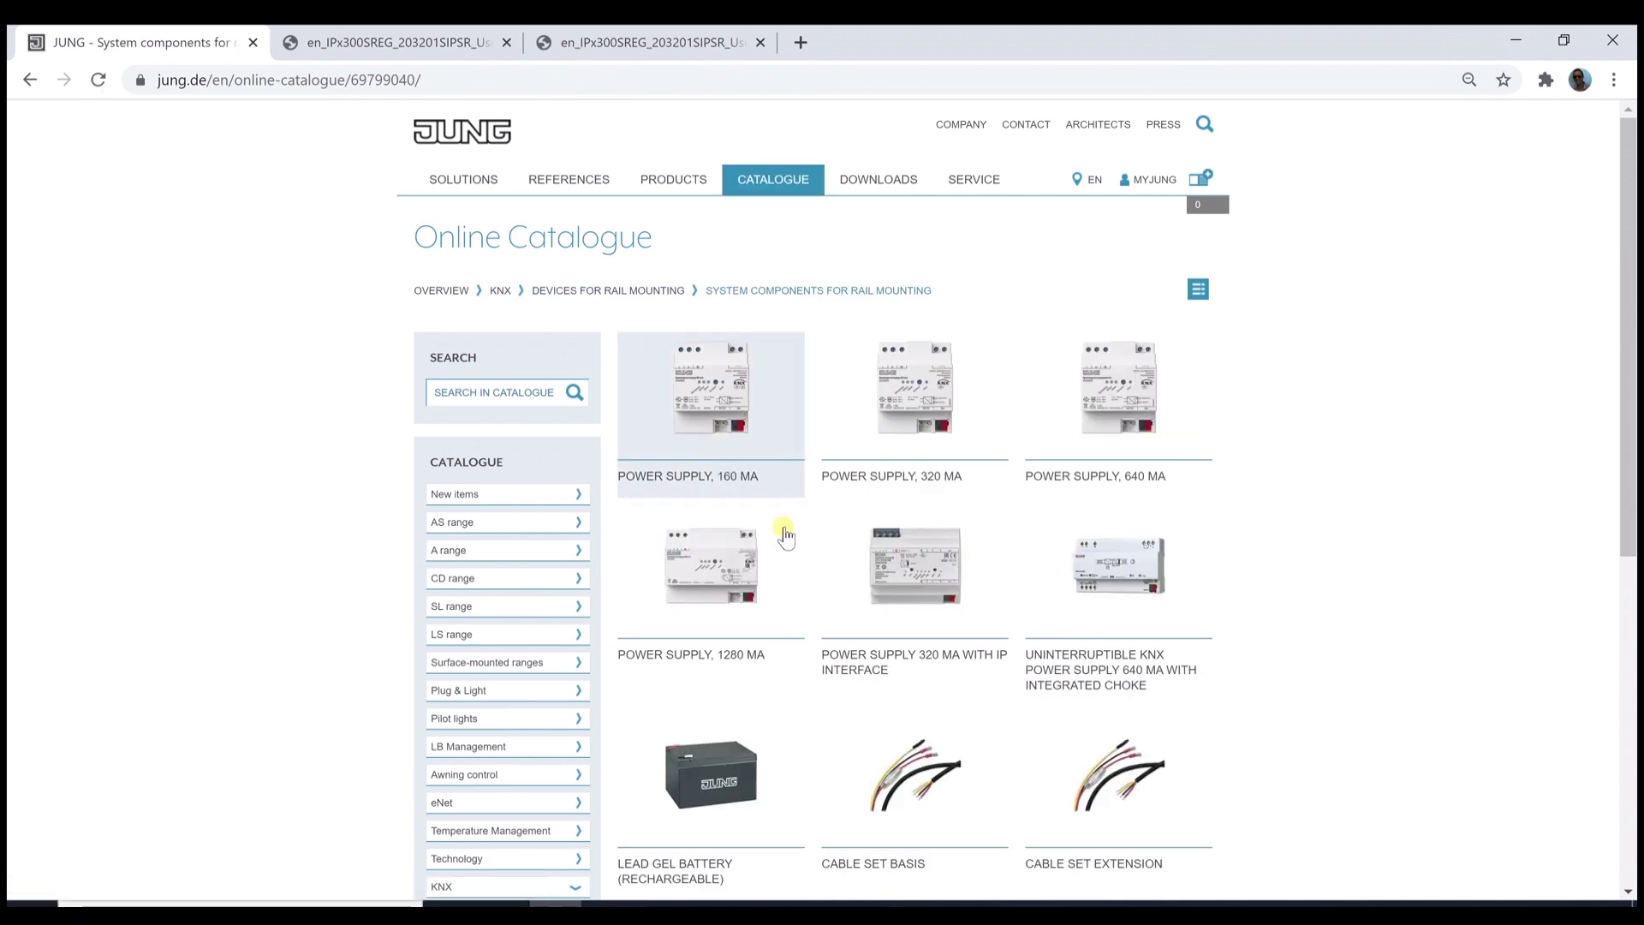
# - Open the Power supply 320 mA with IP interface page and expand its full characteristics
pyautogui.click(916, 618)
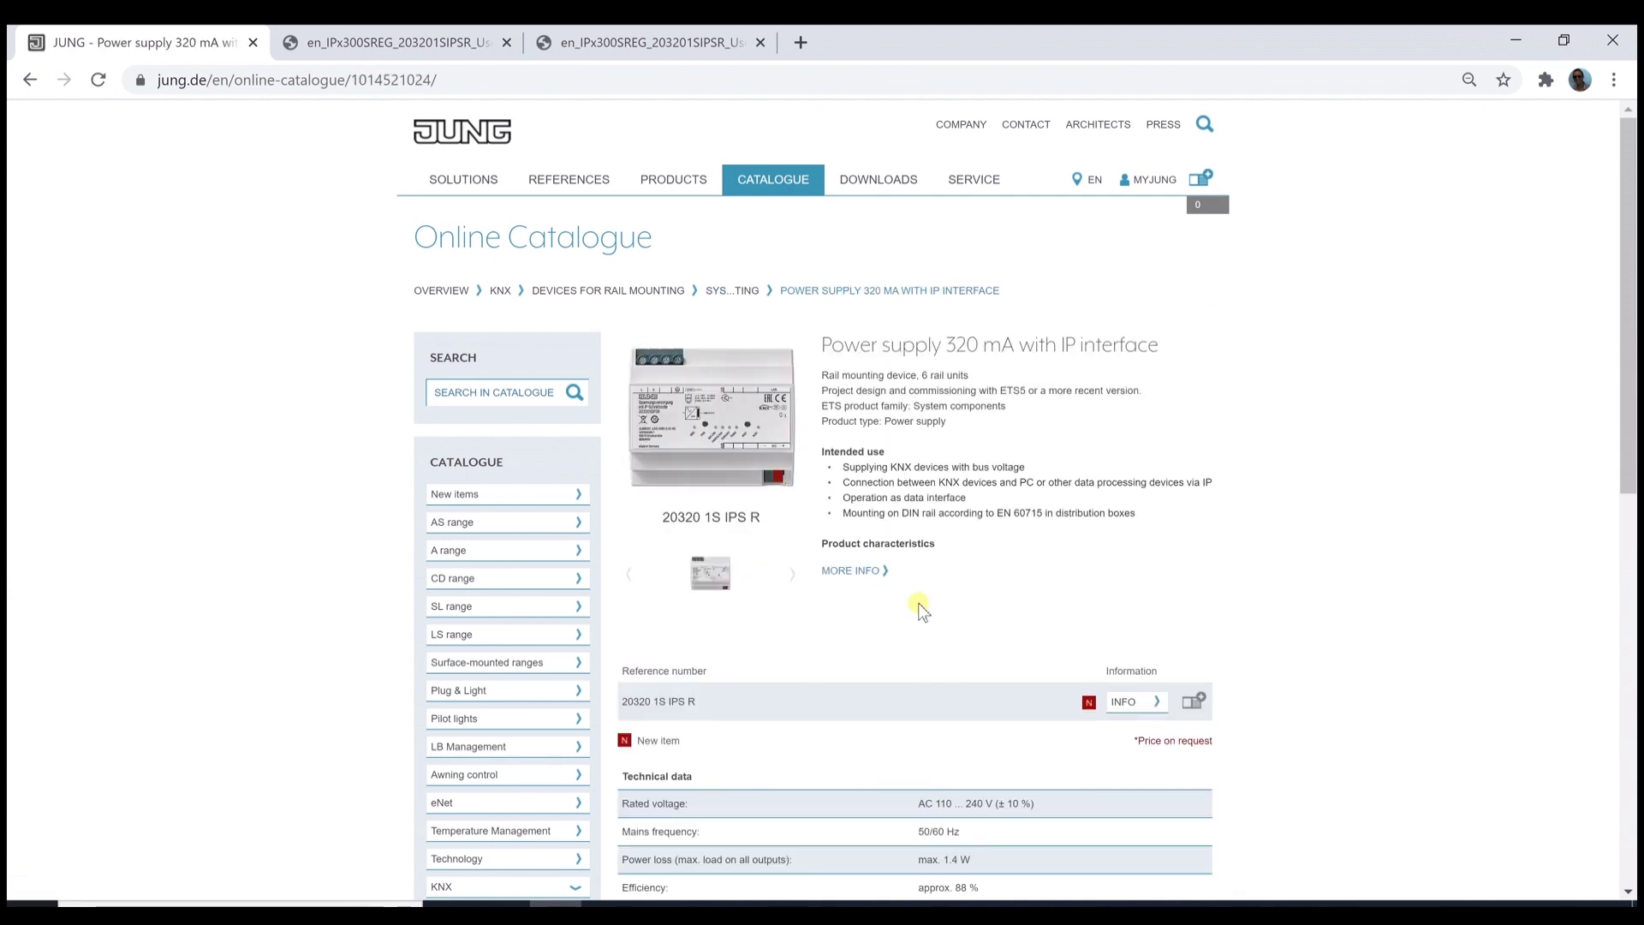
pyautogui.click(860, 572)
pyautogui.scroll(-1, 1077, 603)
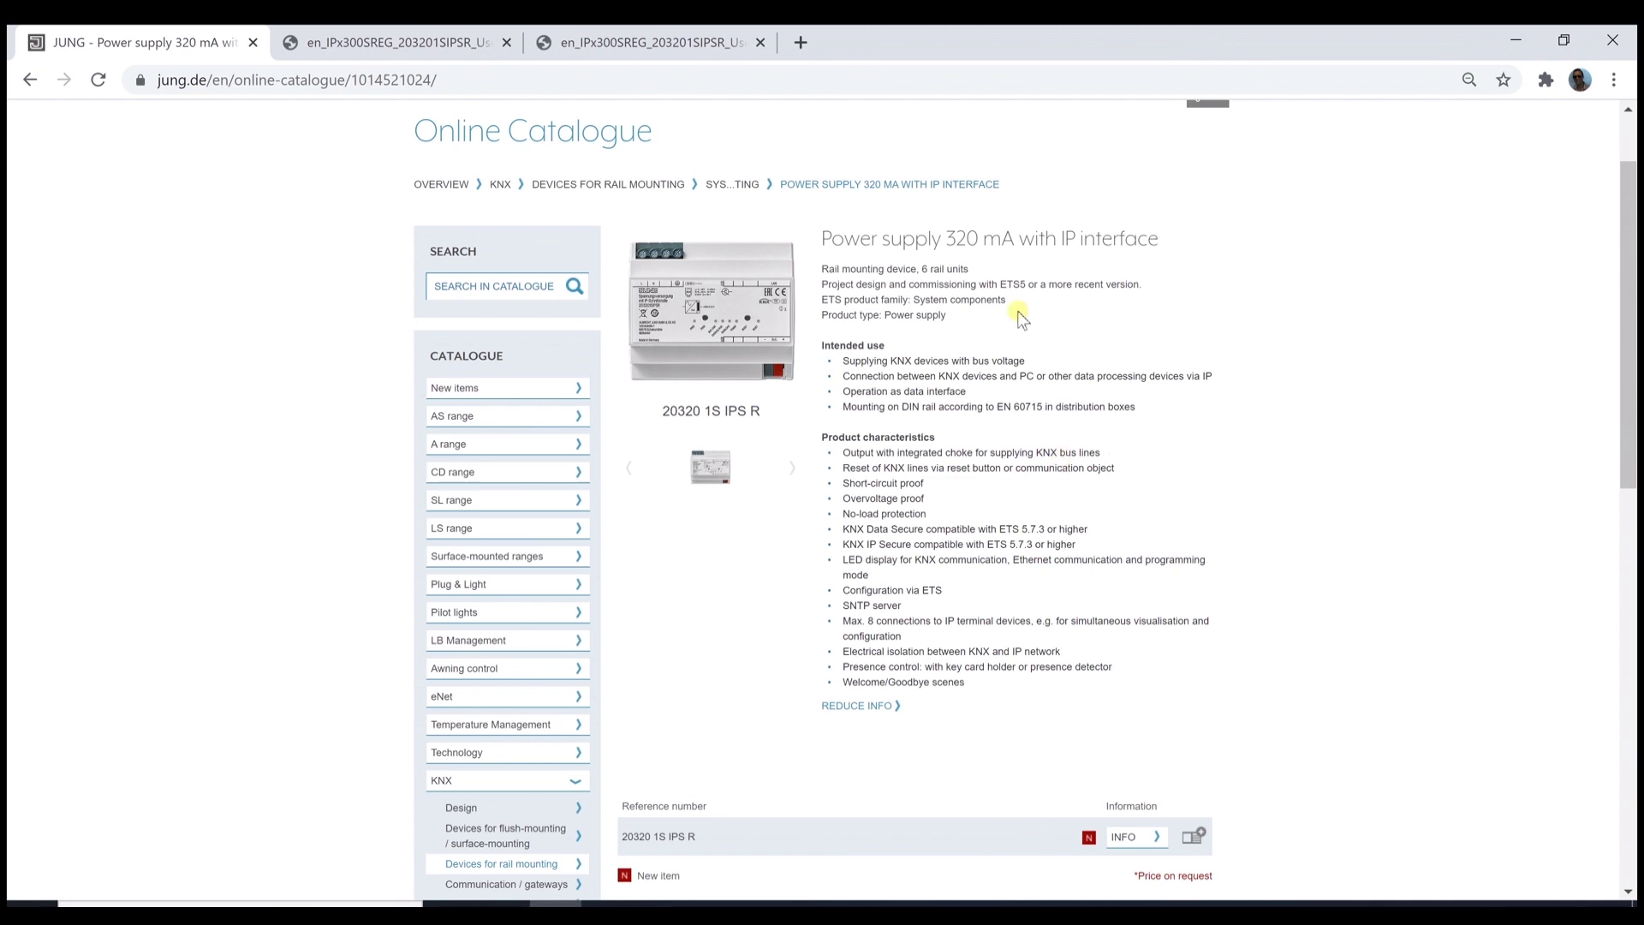
# - Highlight the 6 rail units width, IP interface, and presence control / Welcome-Goodbye features
pyautogui.moveTo(967, 268); pyautogui.dragTo(920, 268)
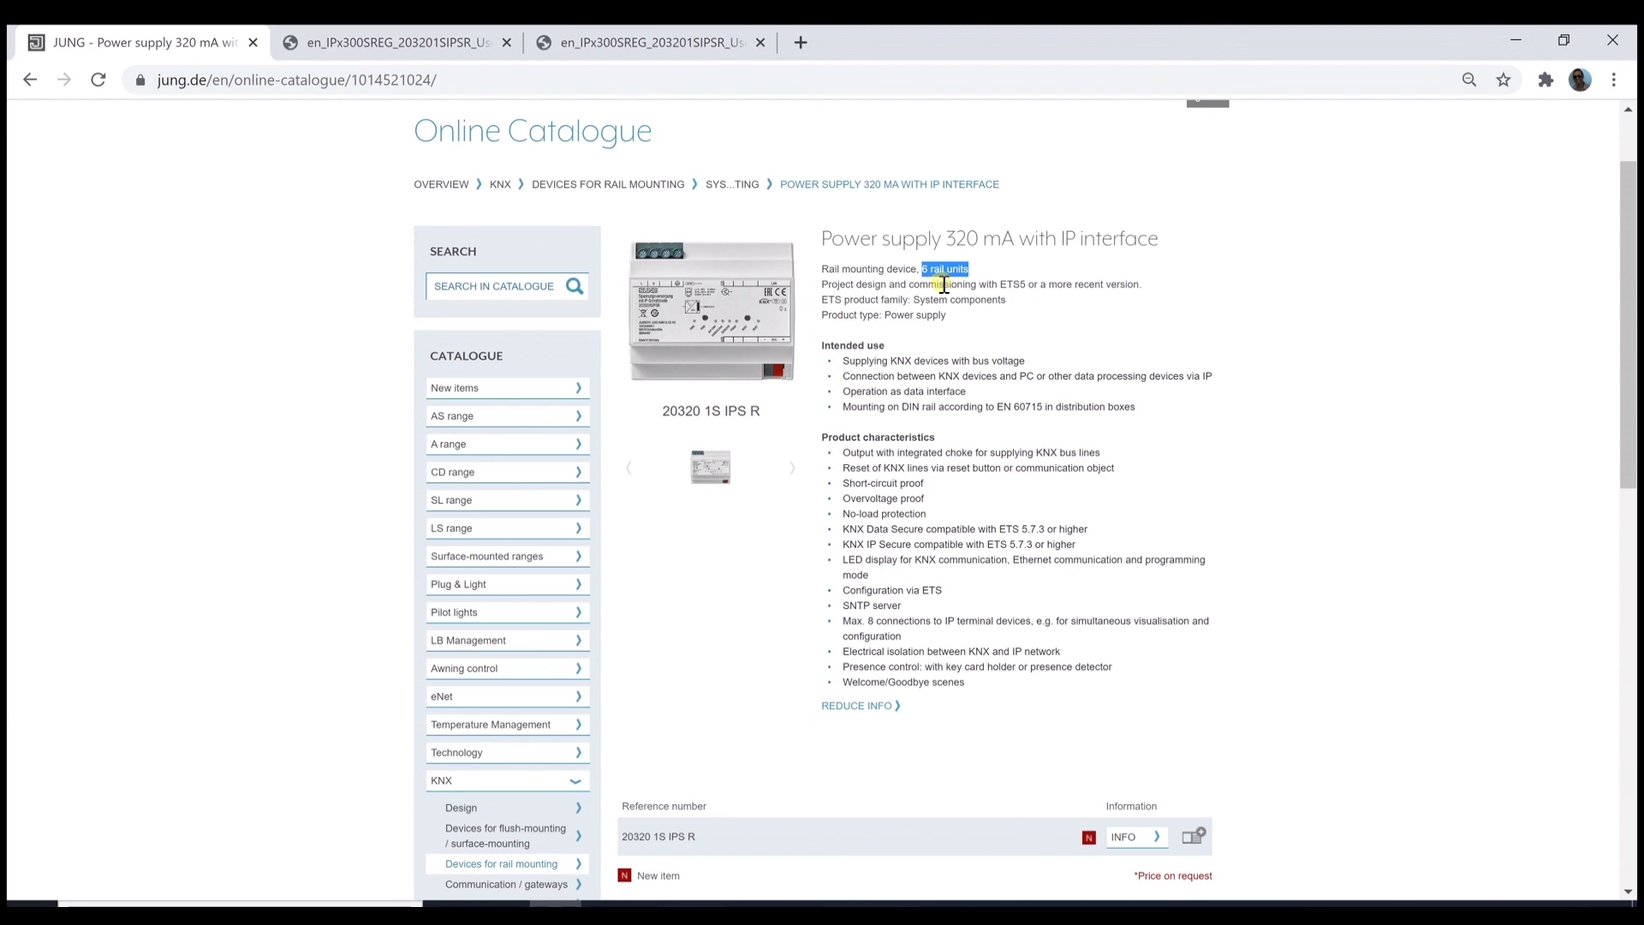
pyautogui.moveTo(946, 239); pyautogui.dragTo(1161, 241)
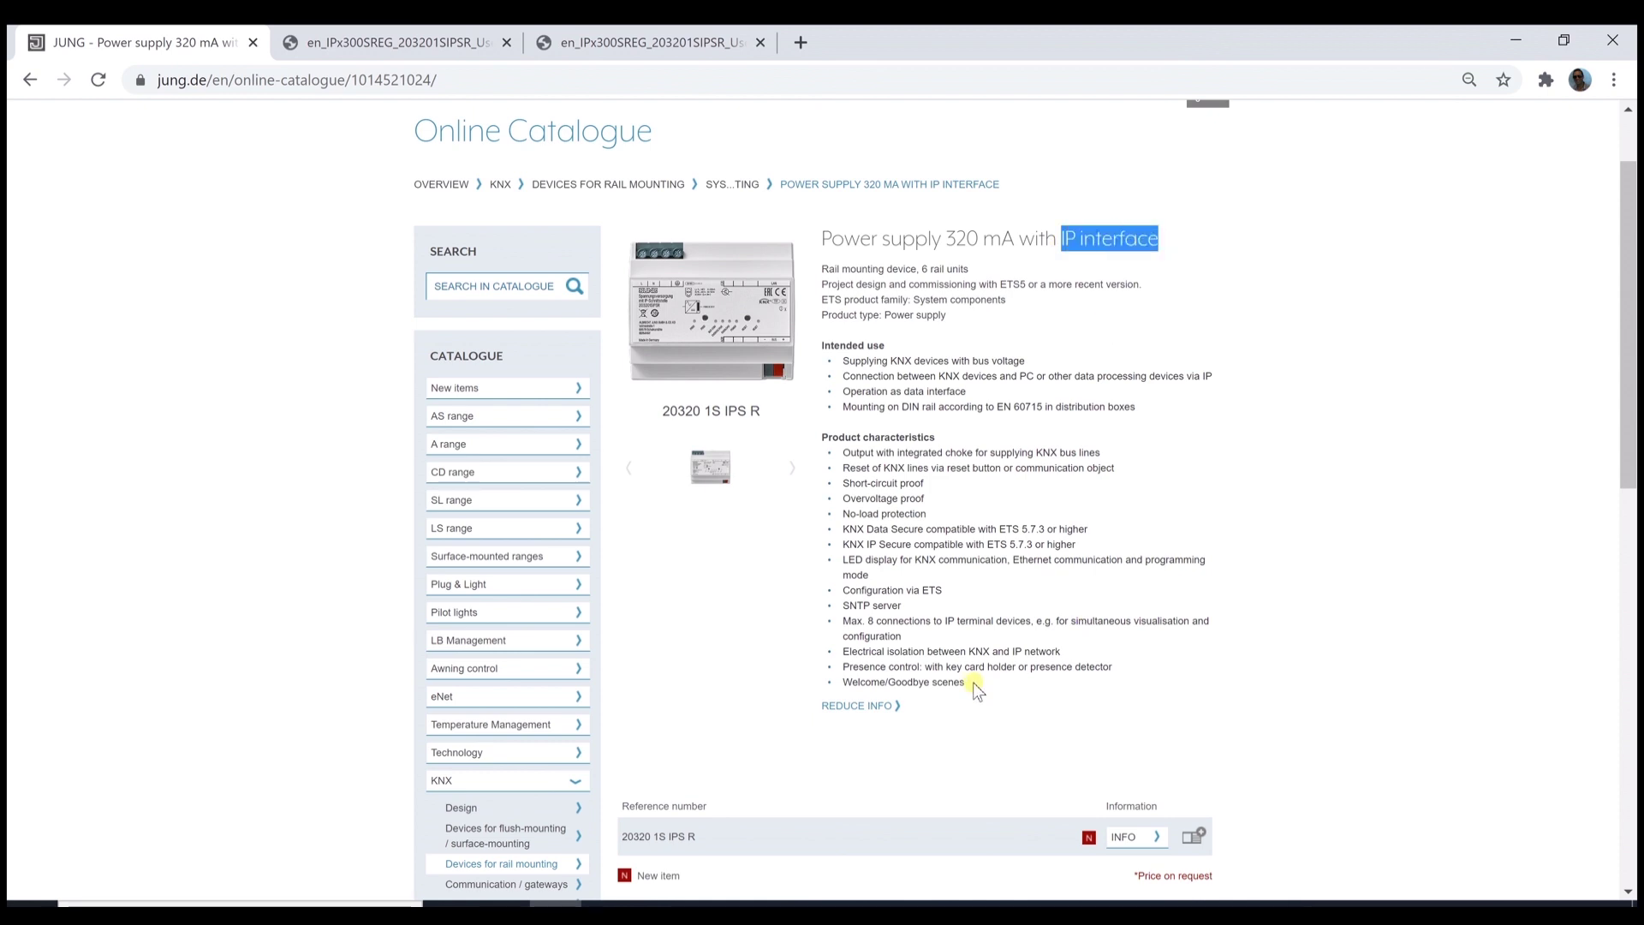
pyautogui.moveTo(967, 684); pyautogui.dragTo(843, 668)
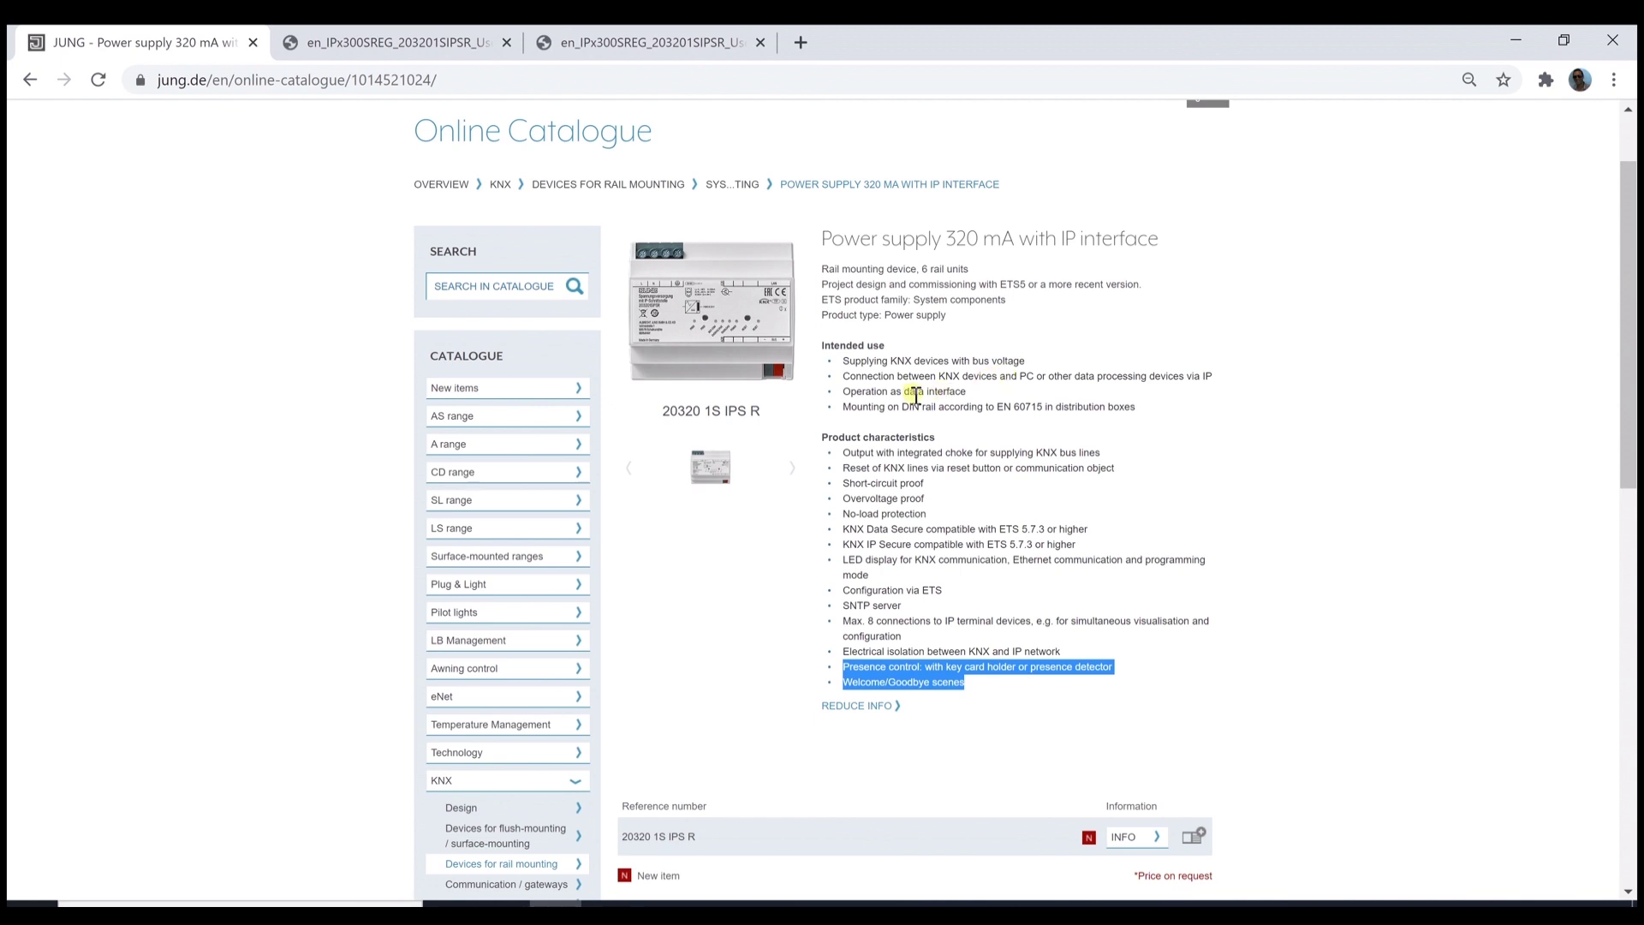
pyautogui.moveTo(745, 359)
pyautogui.moveTo(1015, 469); pyautogui.dragTo(1115, 473)
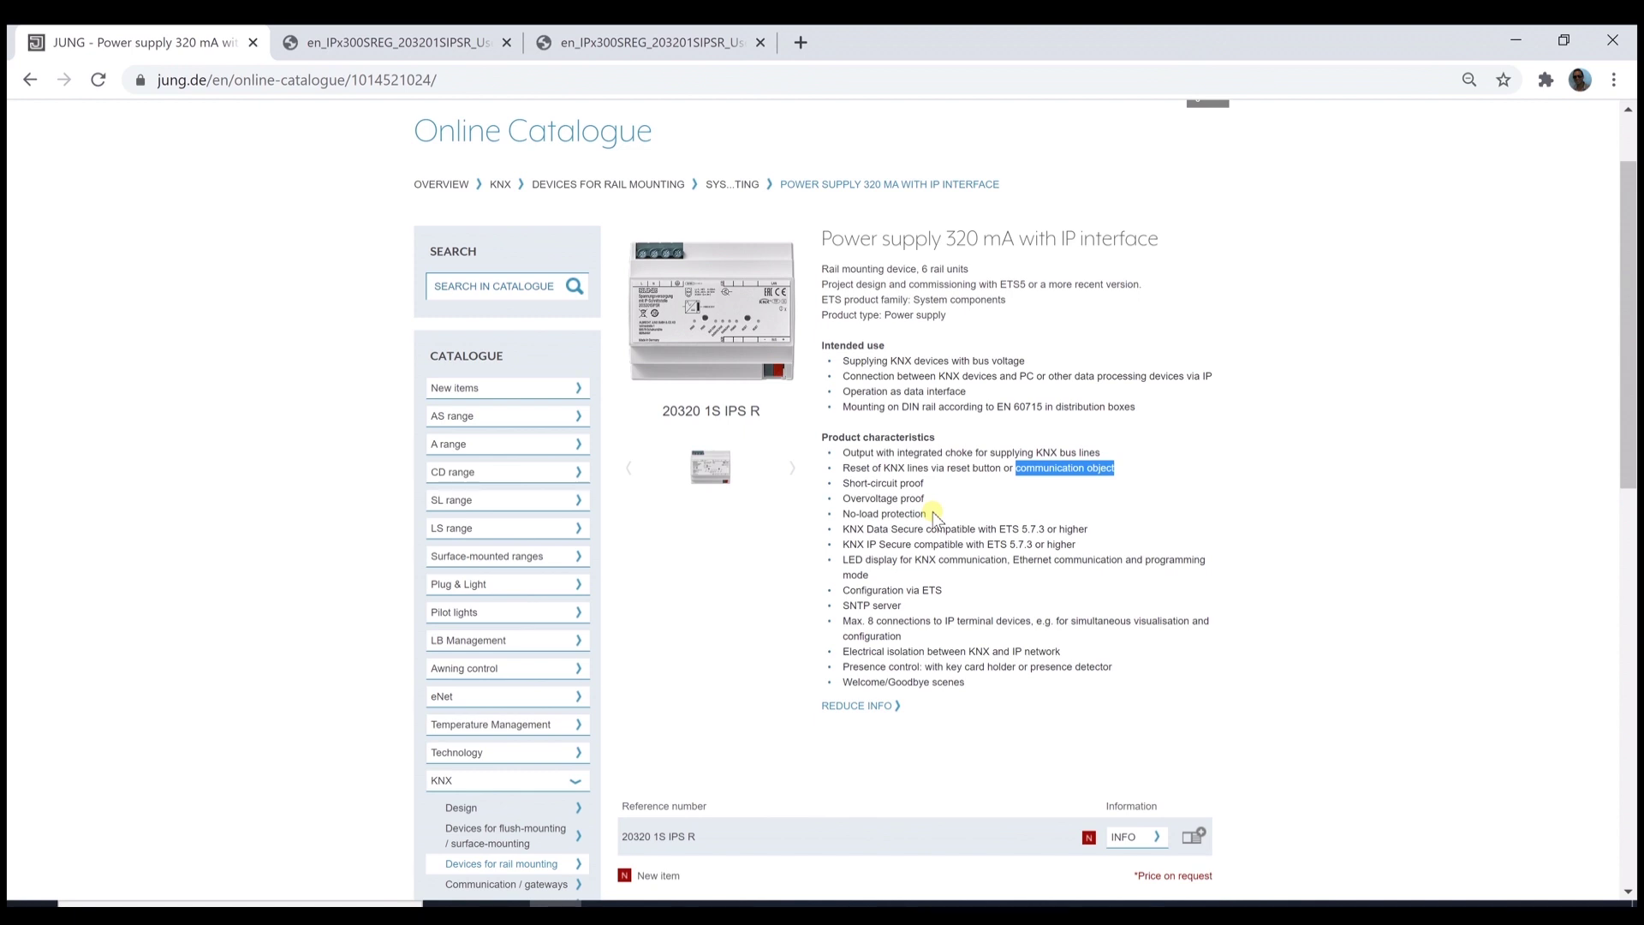
pyautogui.moveTo(1077, 548); pyautogui.dragTo(851, 533)
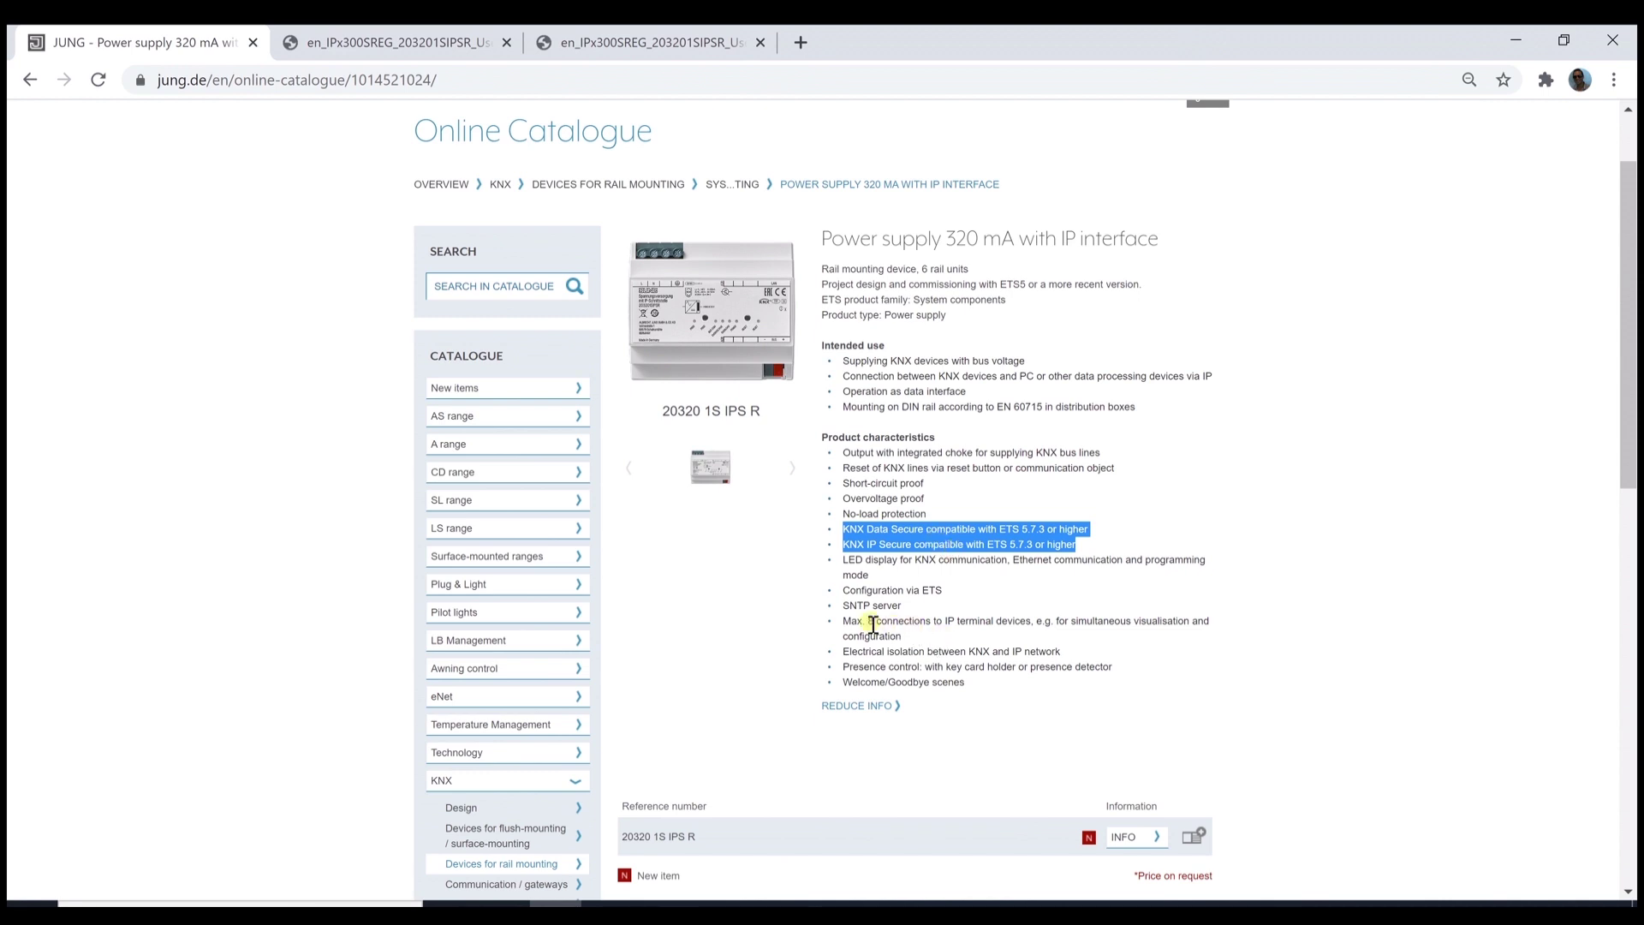
pyautogui.moveTo(845, 623); pyautogui.dragTo(962, 623)
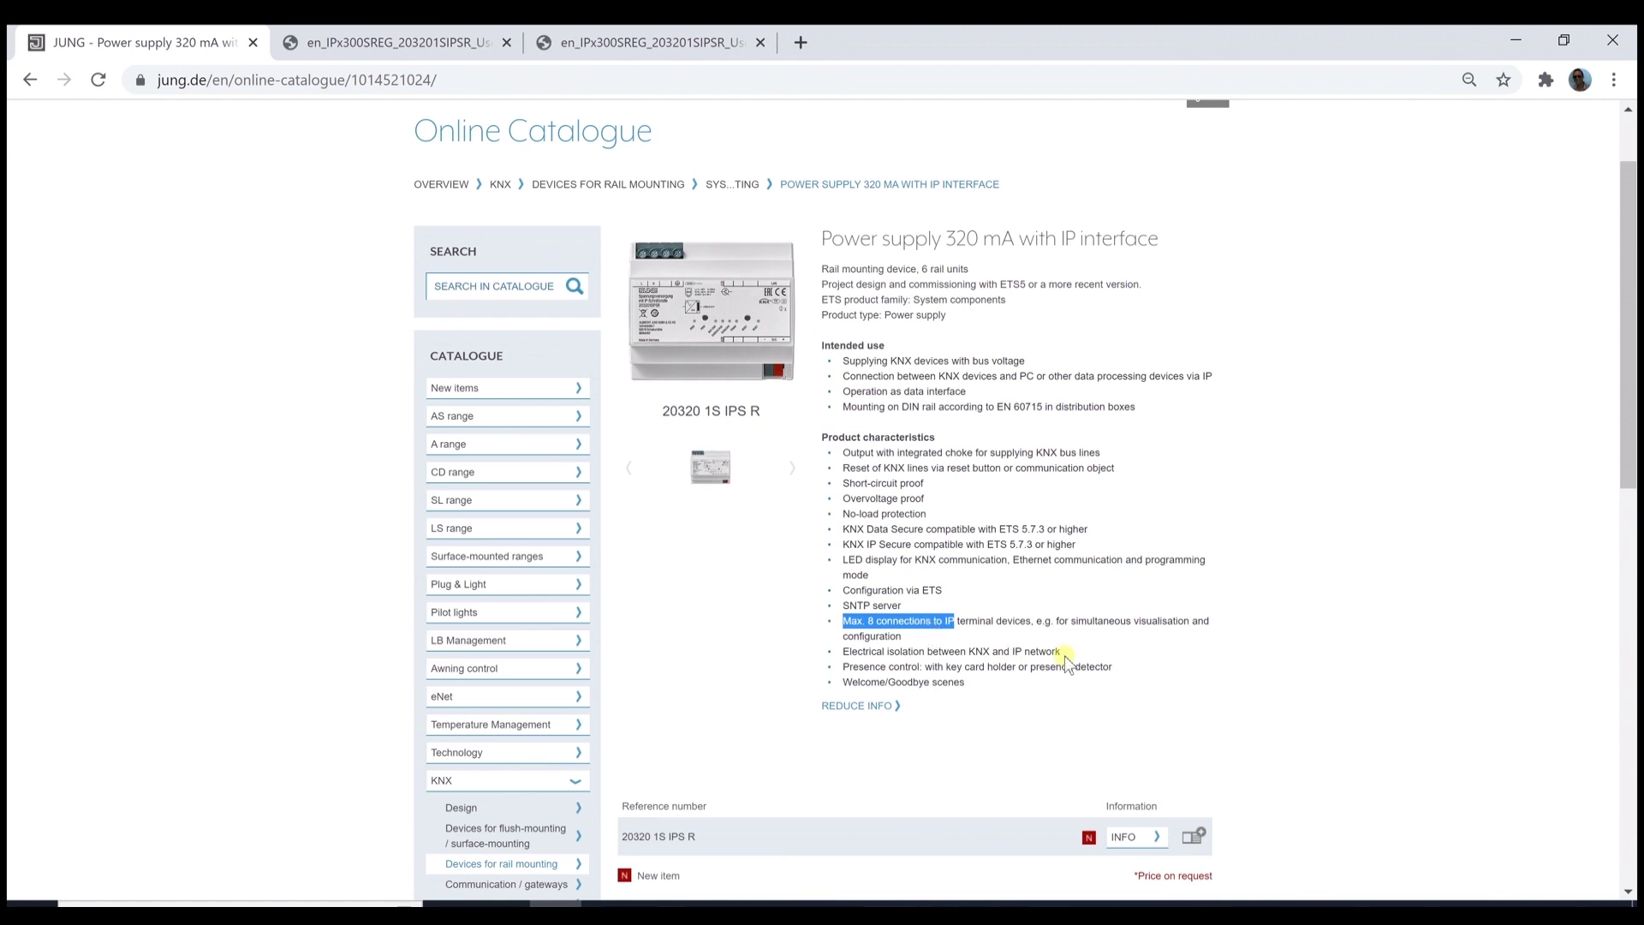
pyautogui.moveTo(1062, 652); pyautogui.dragTo(835, 650)
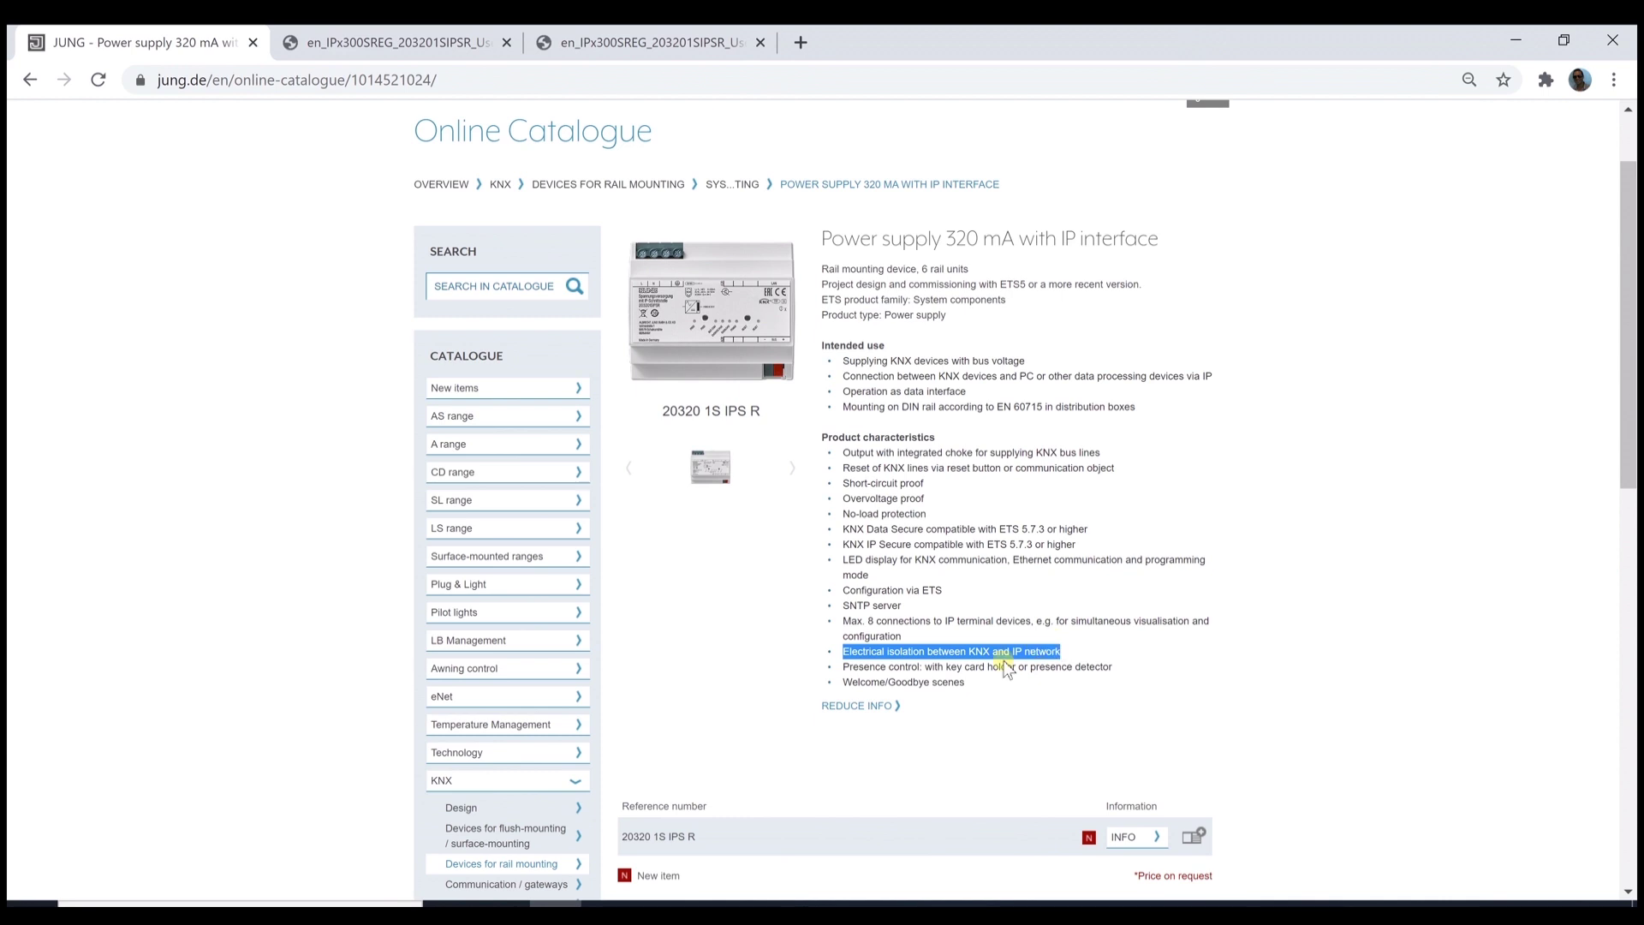
pyautogui.moveTo(976, 682); pyautogui.dragTo(848, 669)
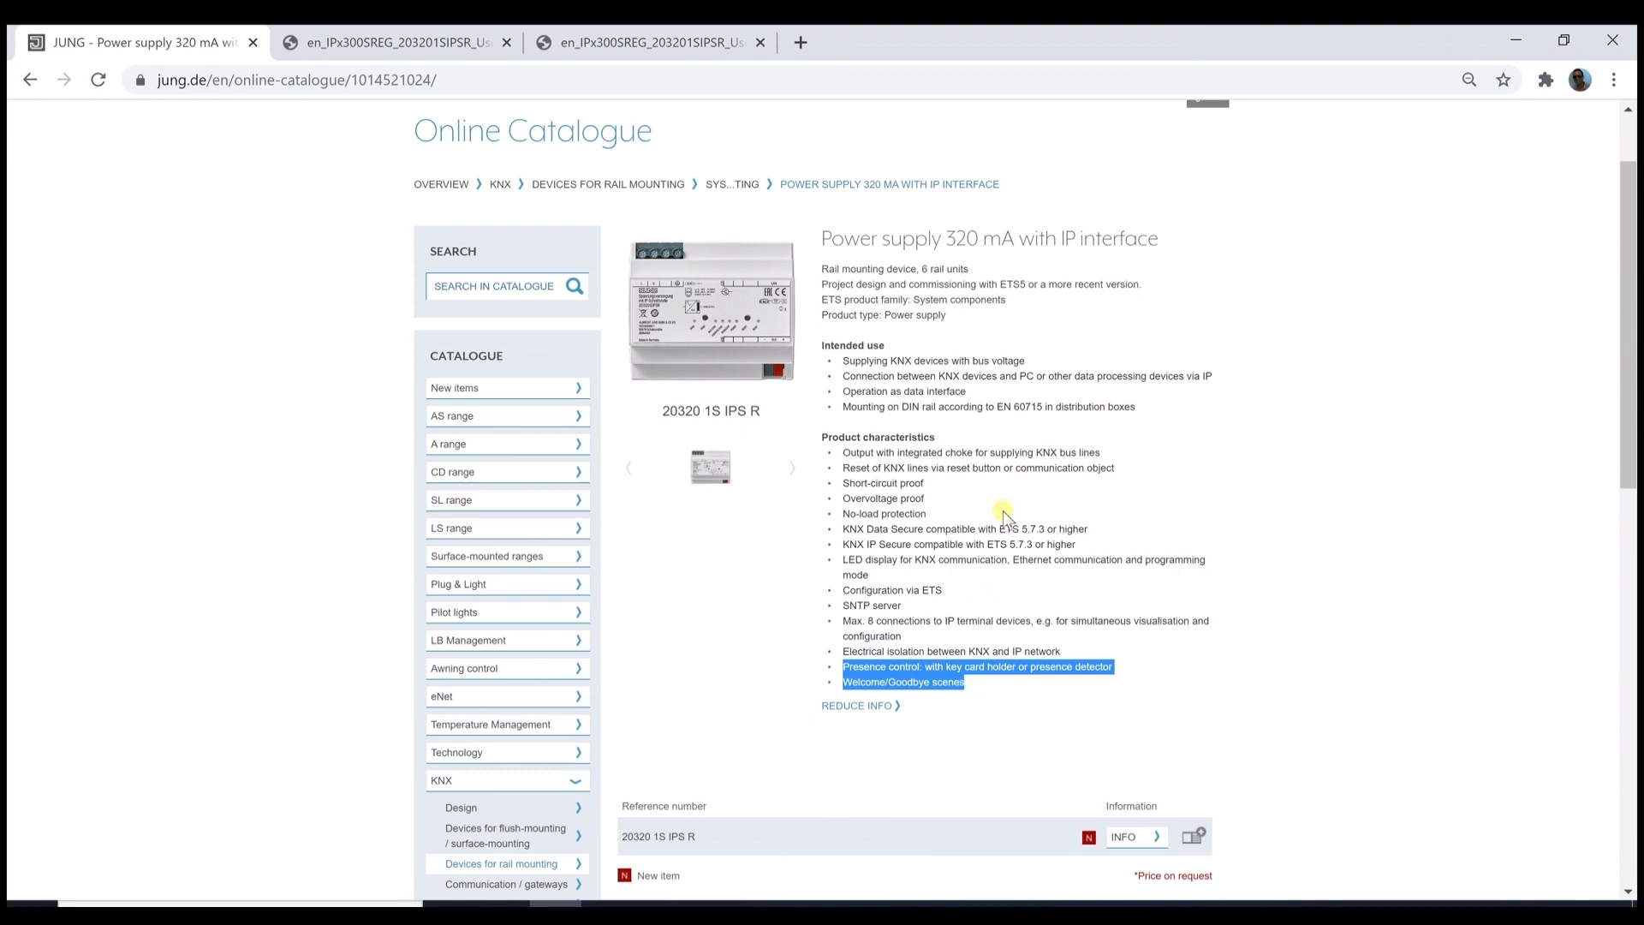
pyautogui.scroll(-3, 1003, 510)
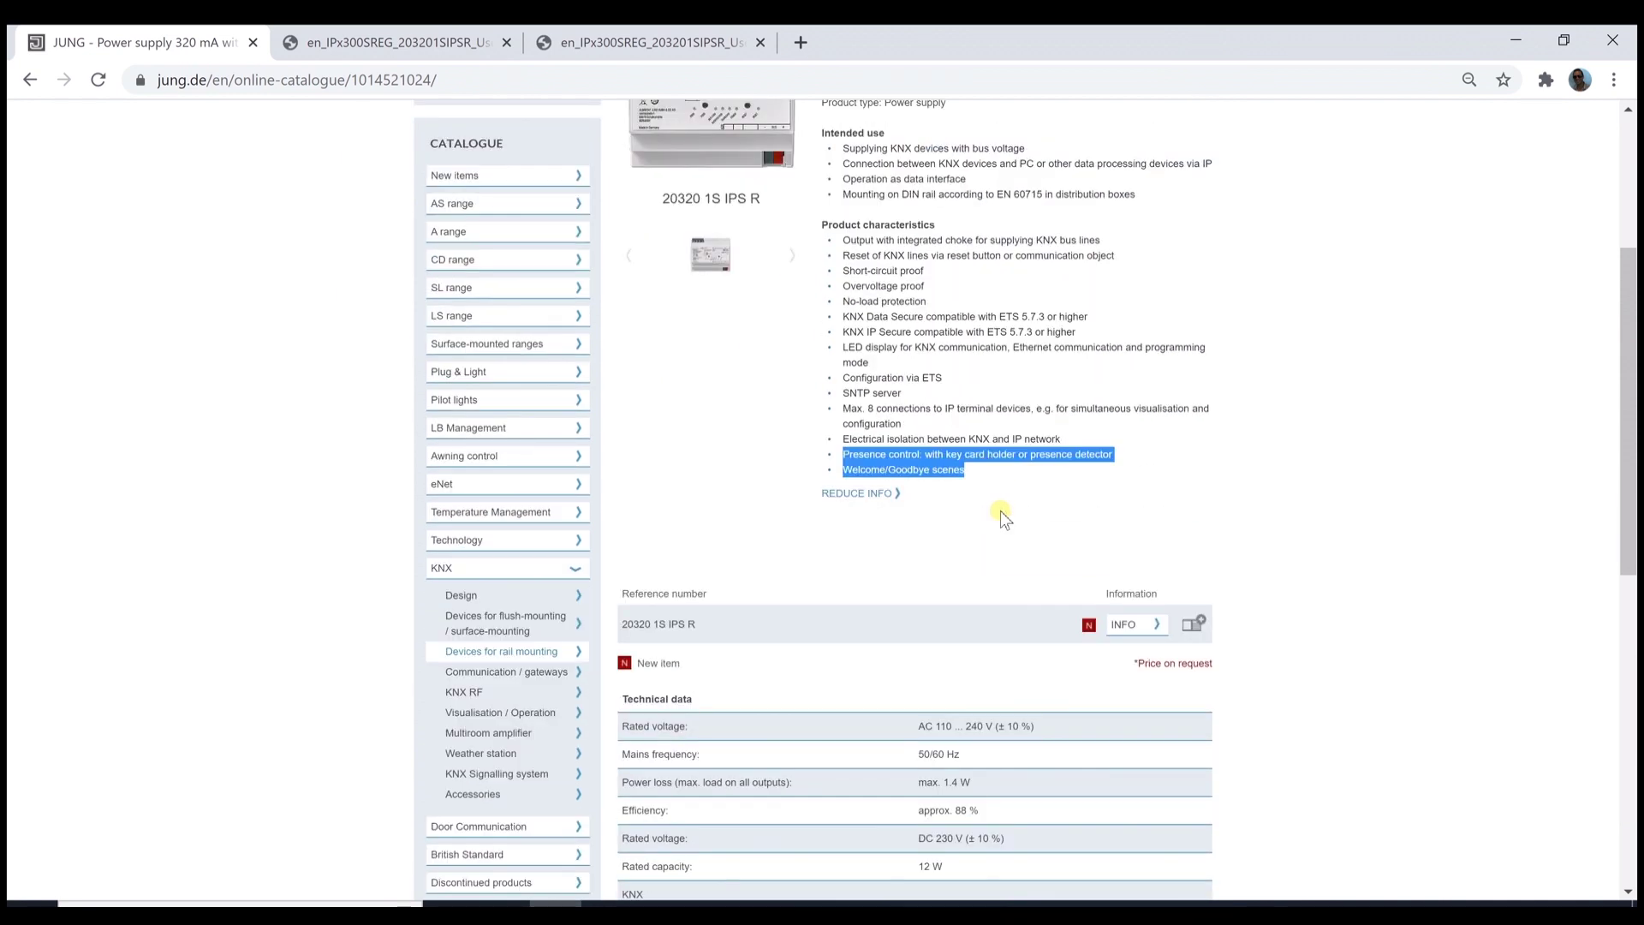
pyautogui.scroll(2, 998, 495)
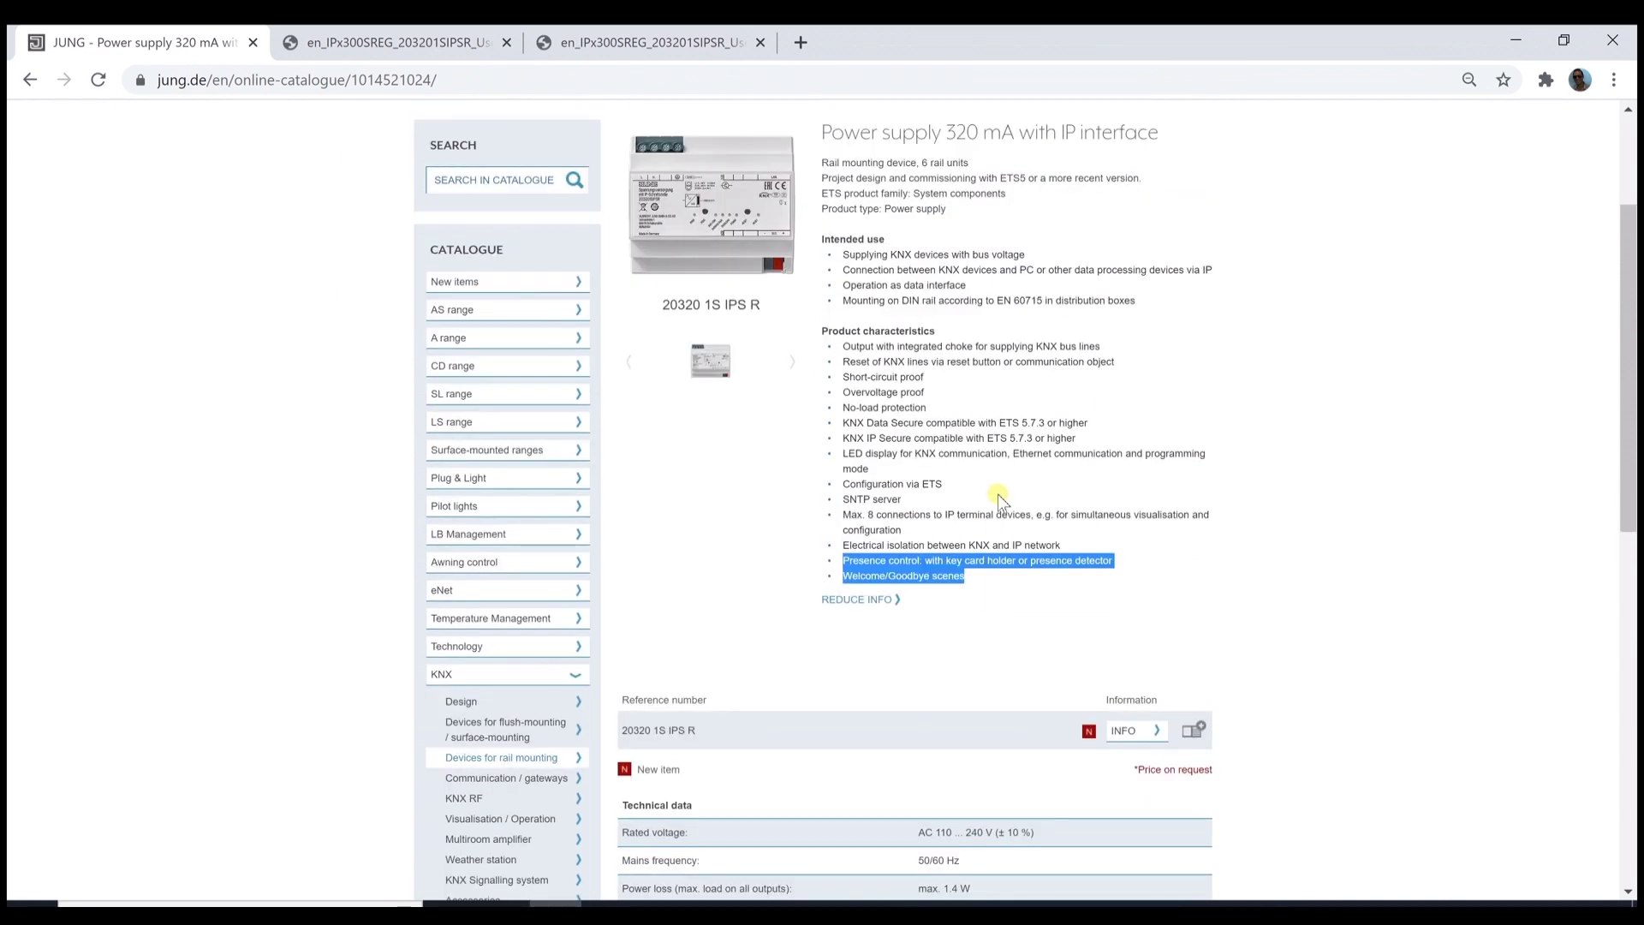
pyautogui.scroll(-2, 1029, 580)
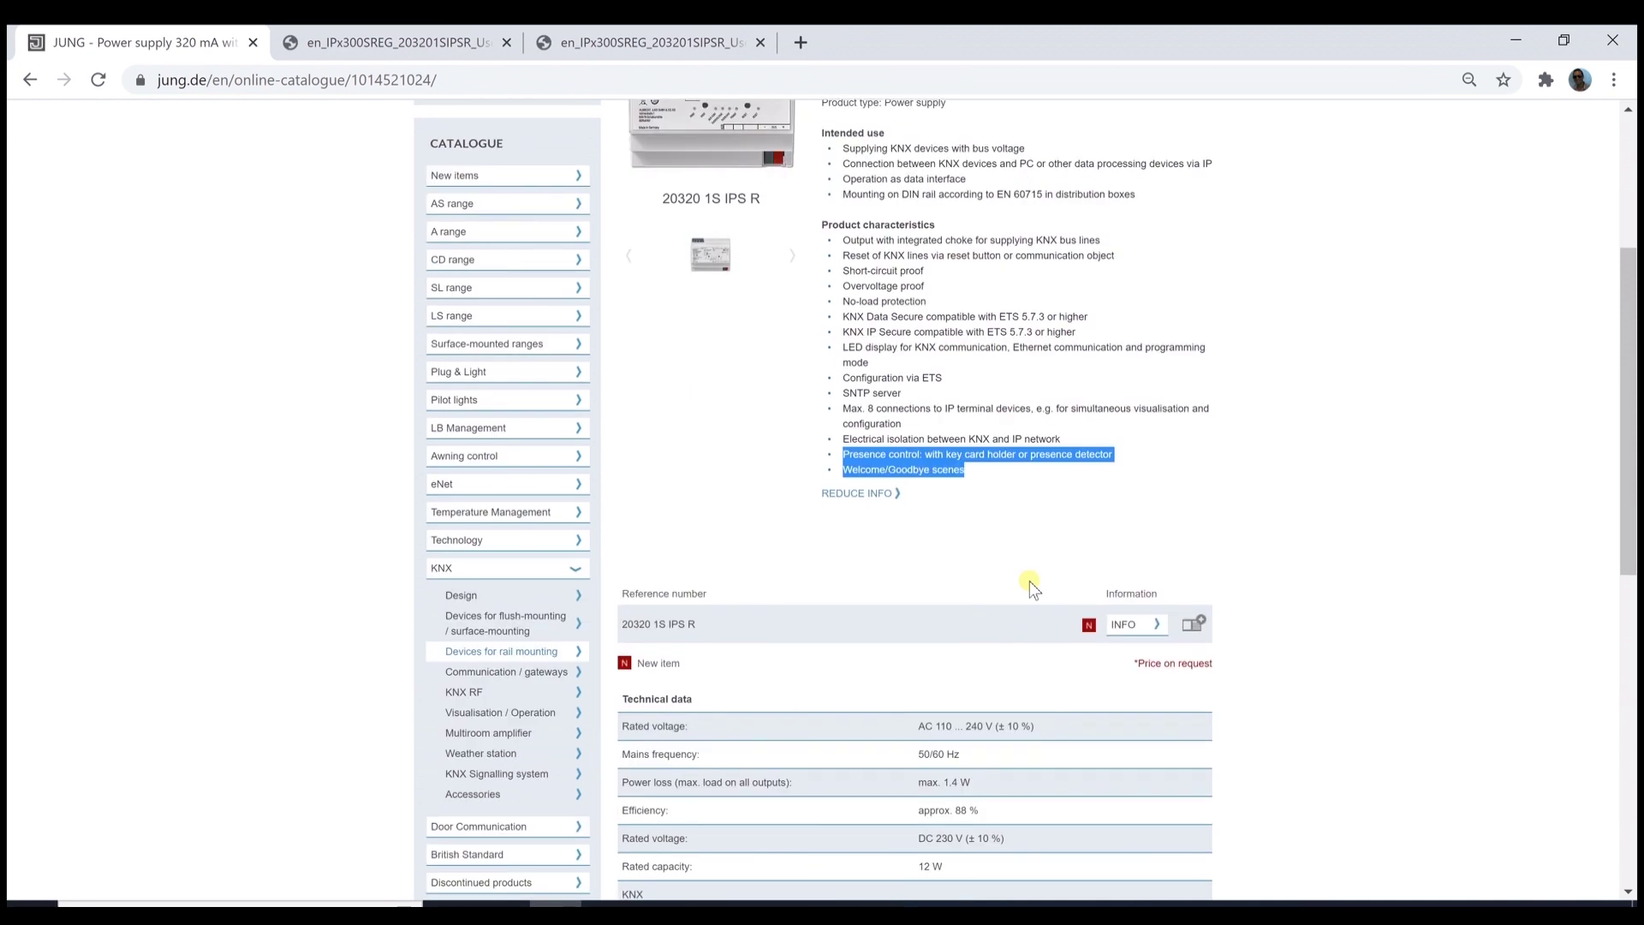
pyautogui.scroll(-2, 1029, 580)
pyautogui.click(1157, 524)
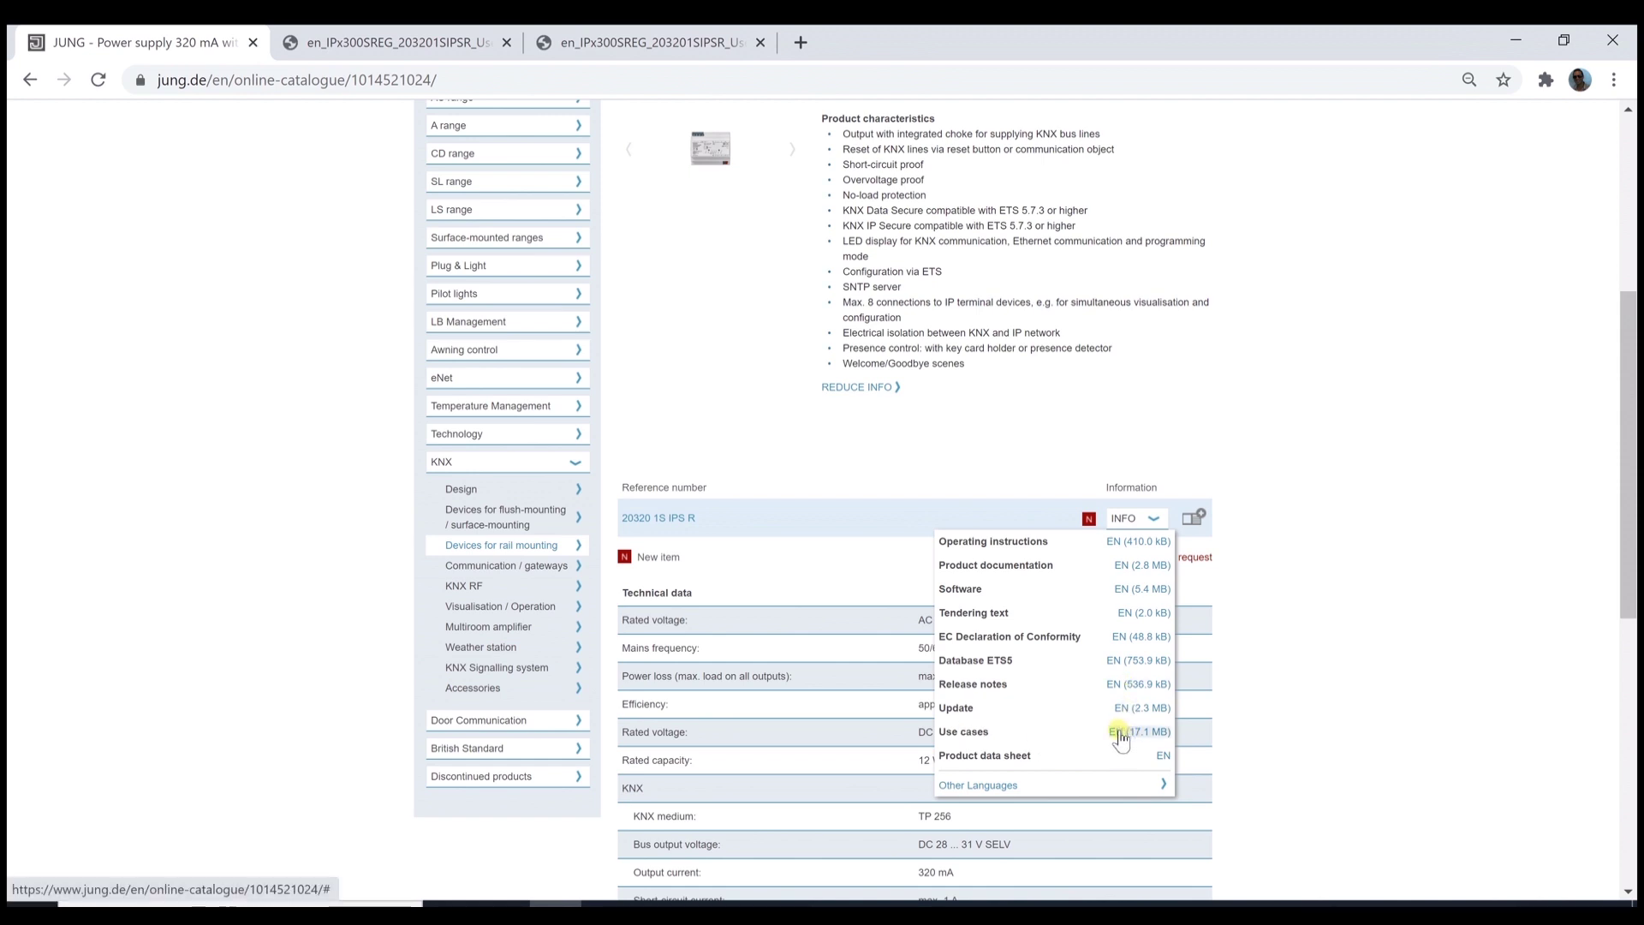
# - Scroll the use-case PDF to the page 5 characteristics table, then switch to the page 34 copy
pyautogui.click(351, 43)
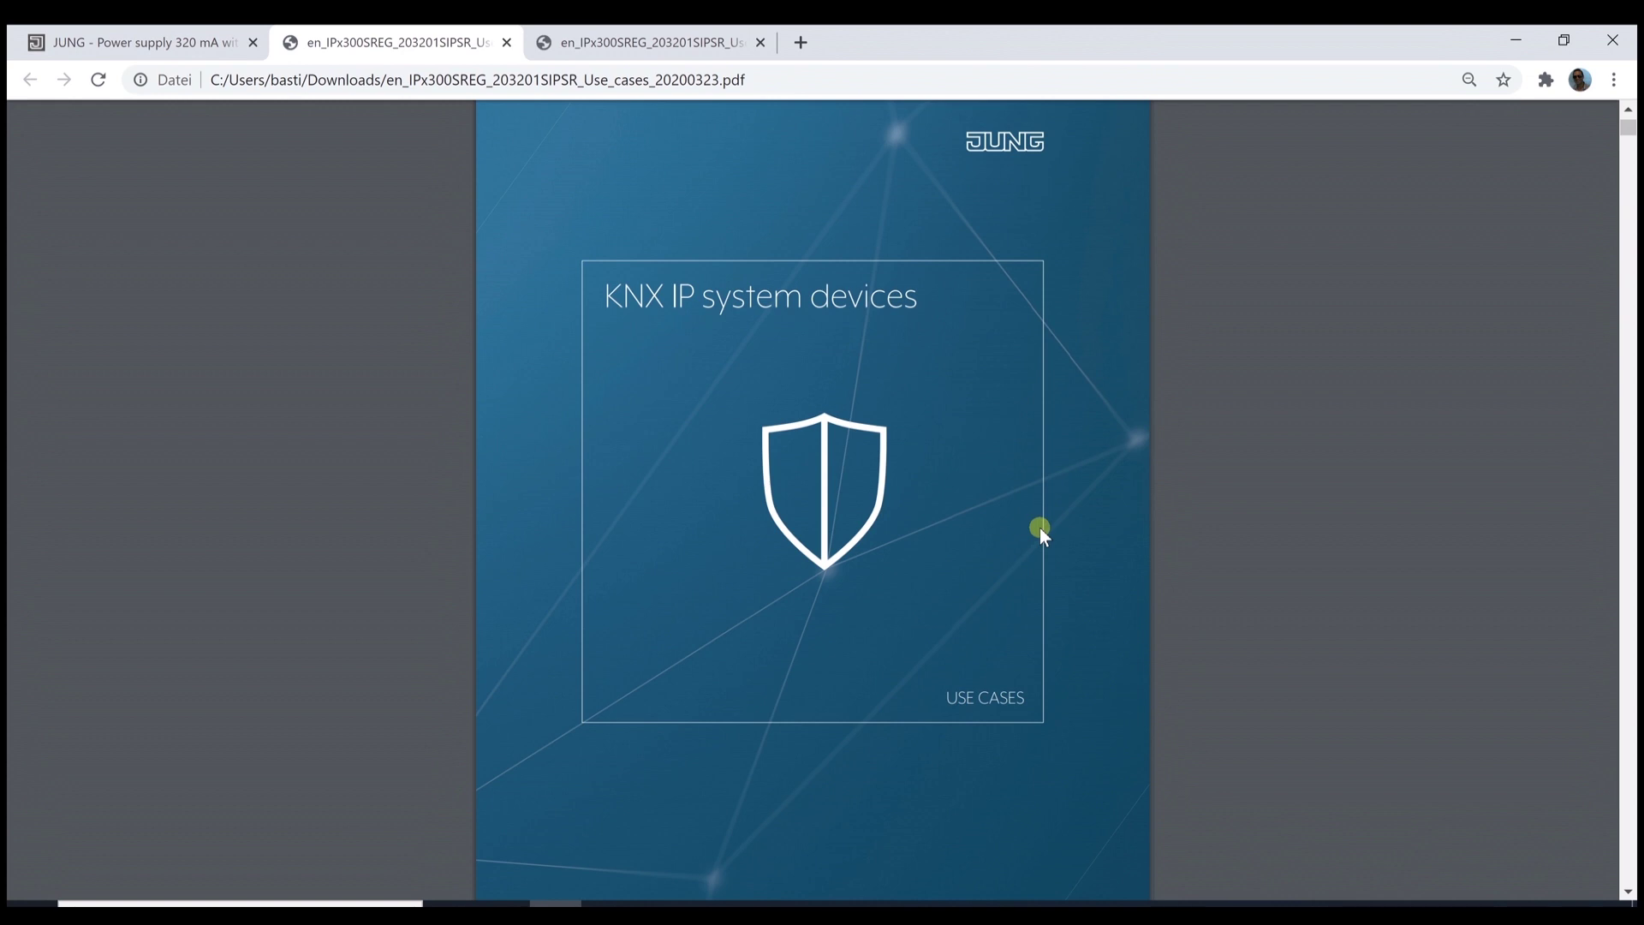
pyautogui.scroll(-1, 1041, 531)
pyautogui.scroll(-15, 1044, 542)
pyautogui.scroll(-10, 1044, 543)
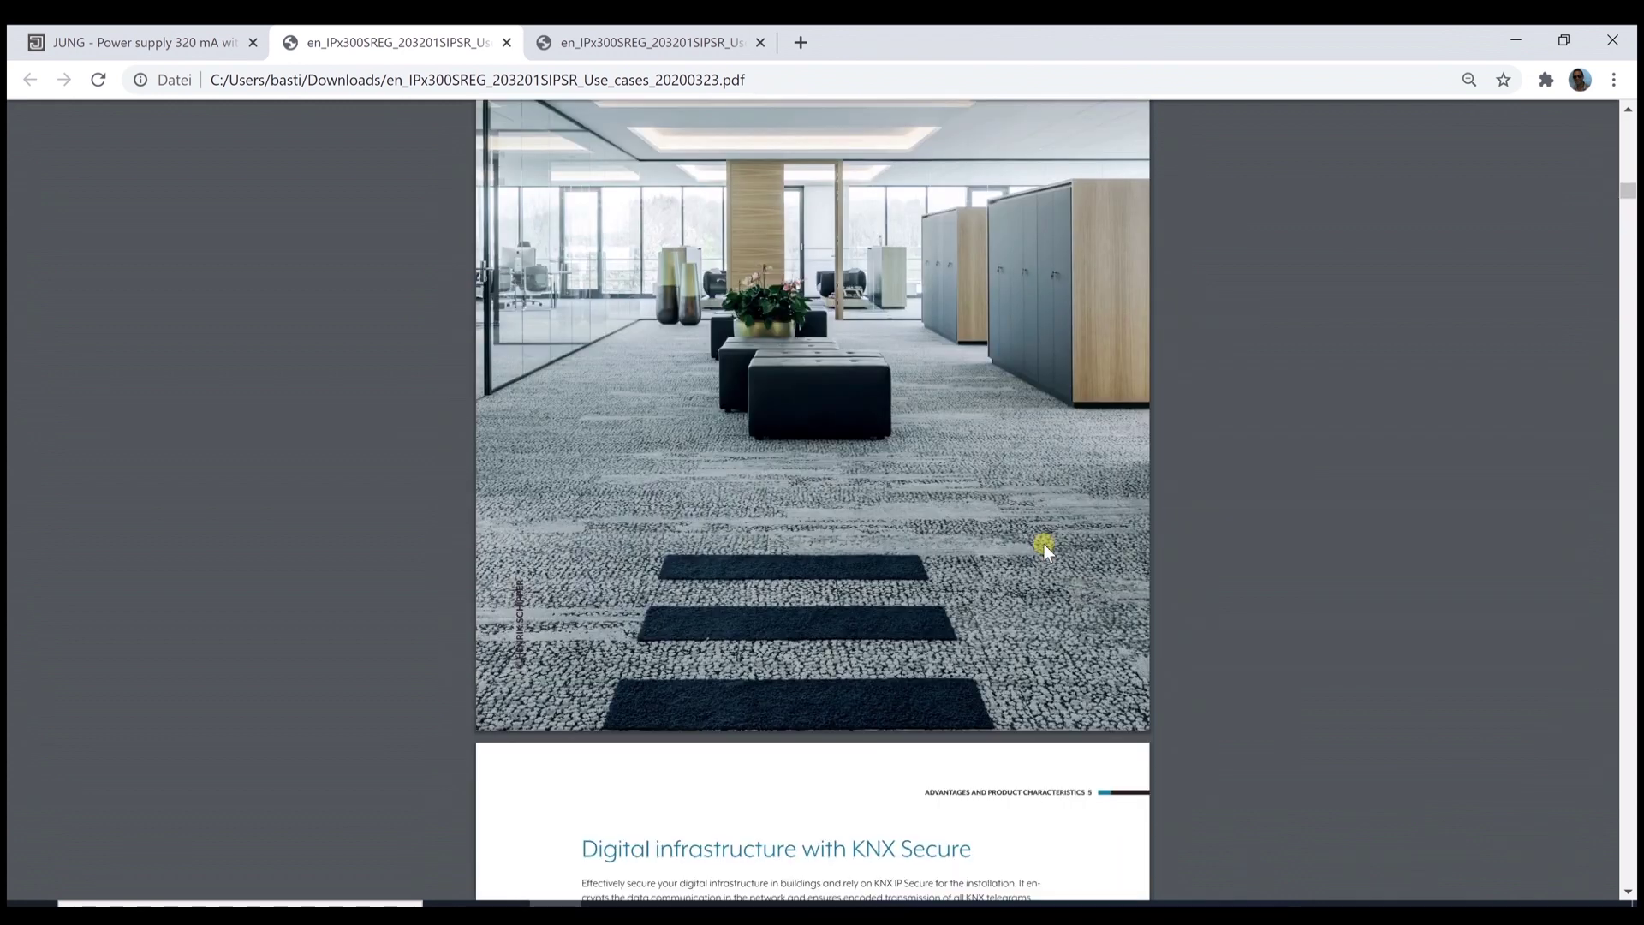
pyautogui.scroll(-2, 1044, 543)
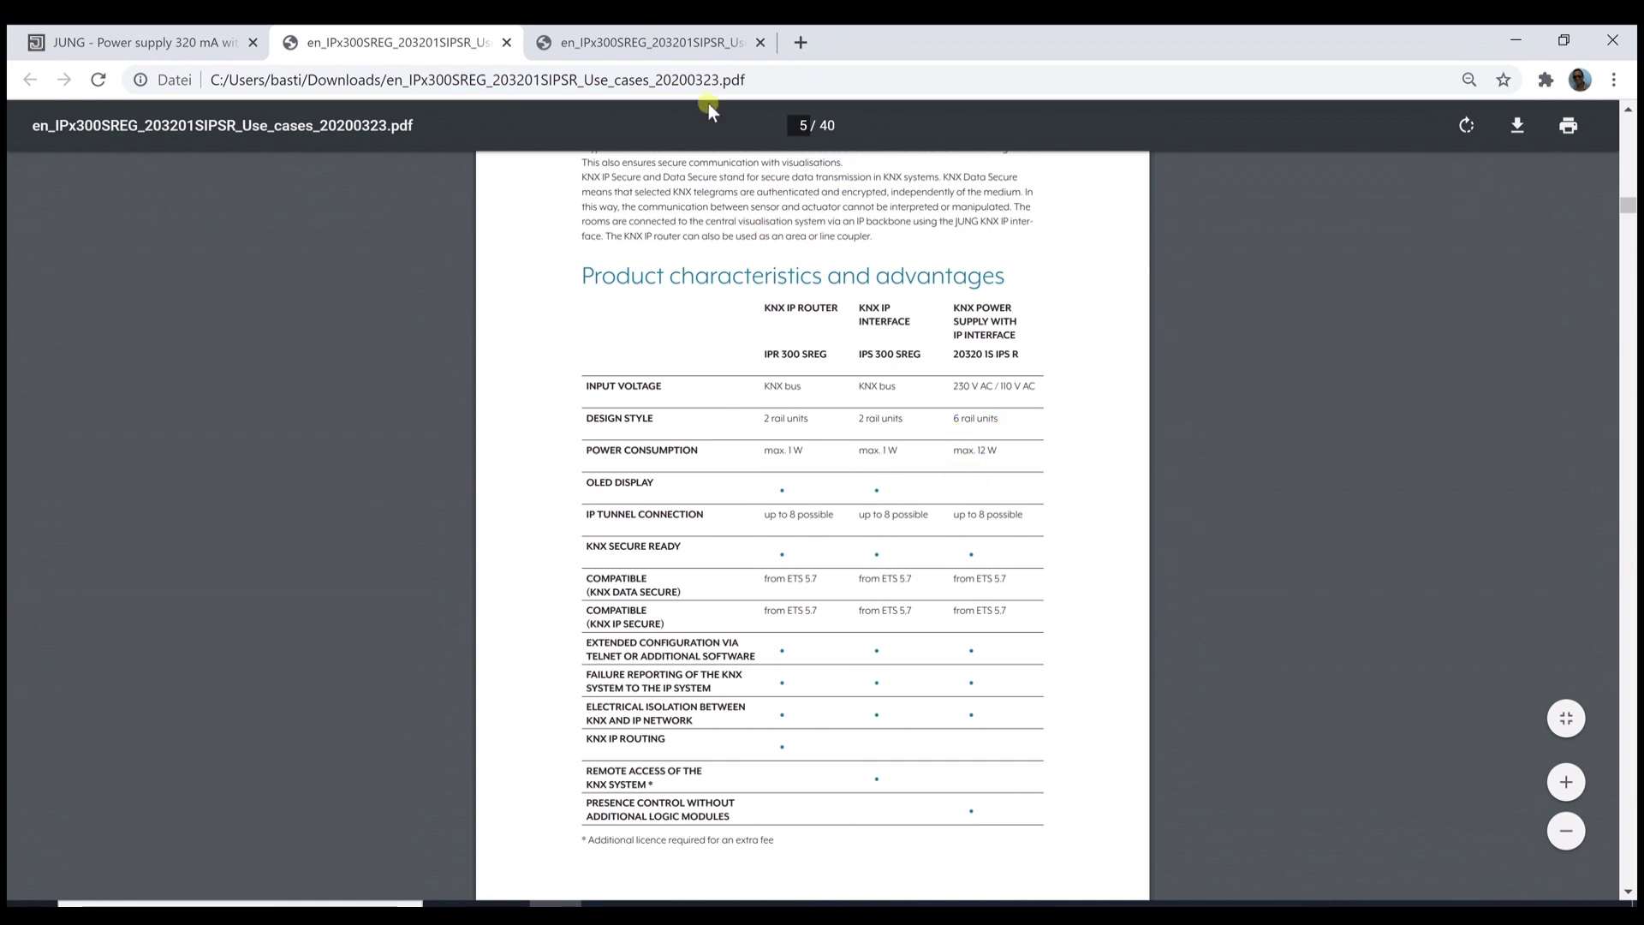
pyautogui.click(691, 49)
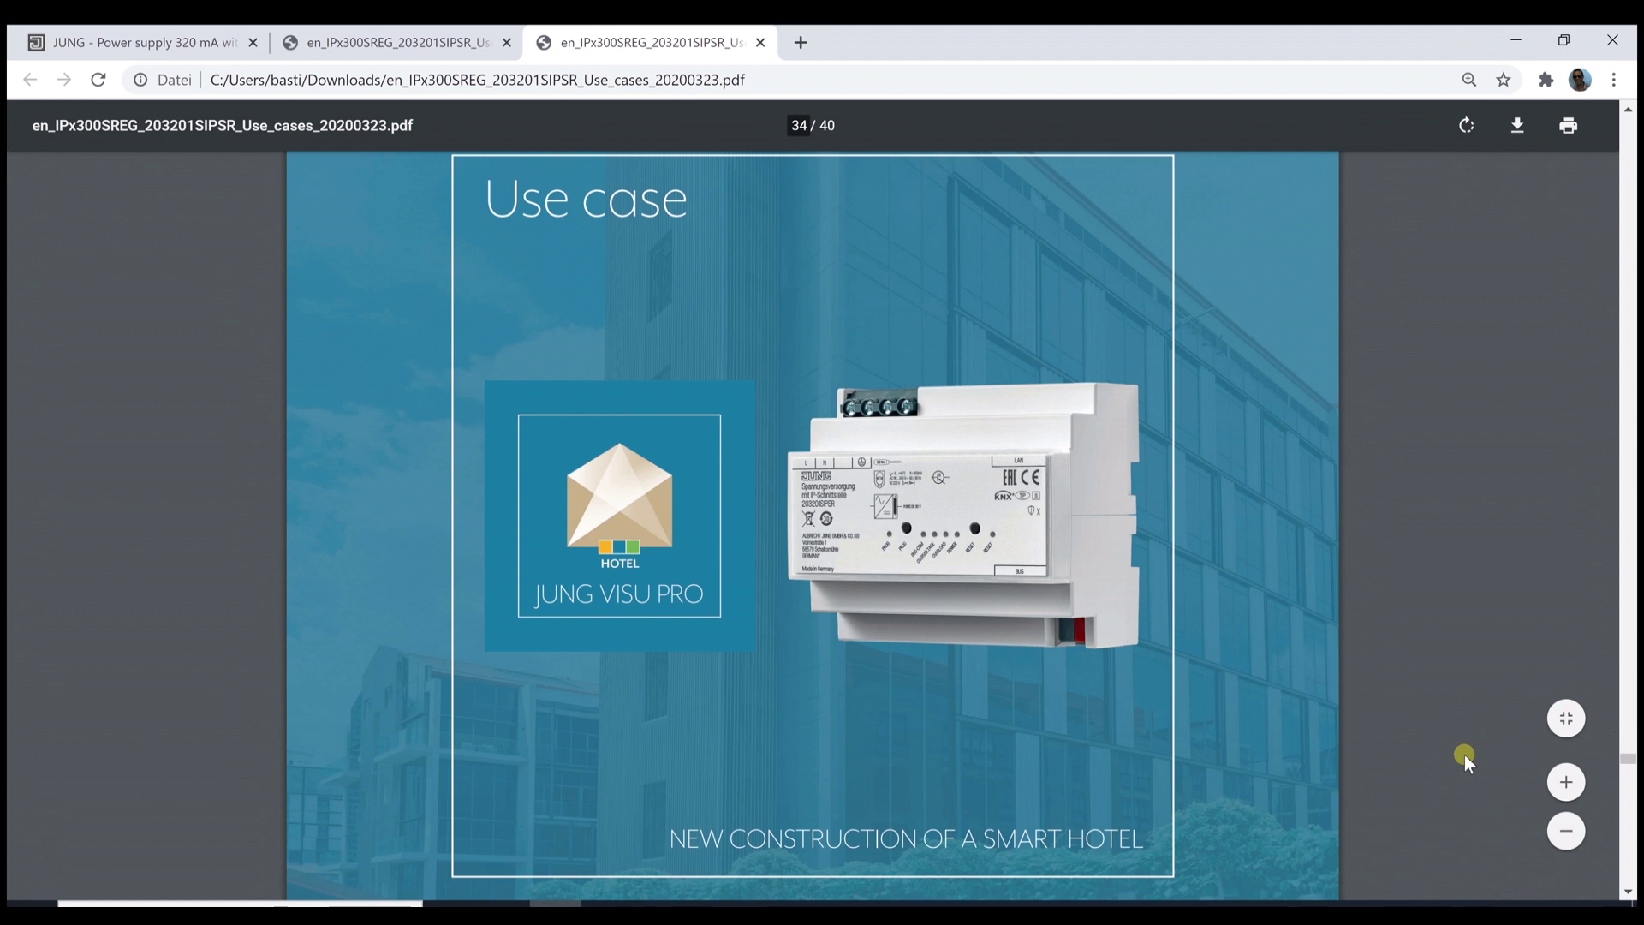
# - Scroll the PDF from the page 34 cover to the end of page 35's hotel diagram
pyautogui.click(1627, 893)
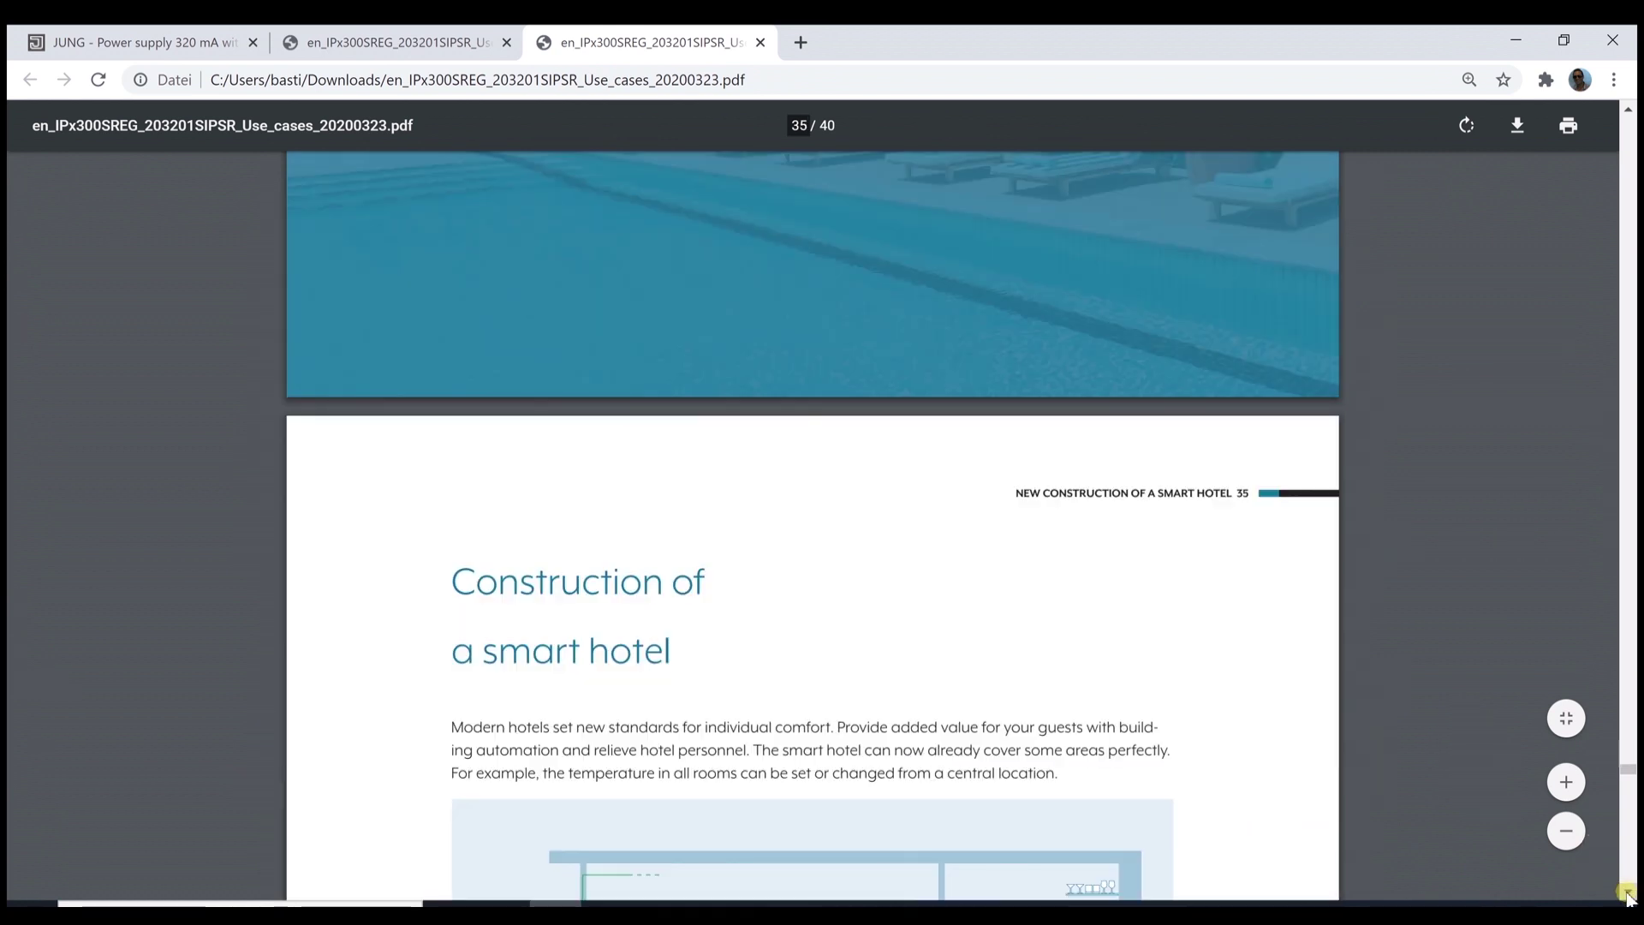
pyautogui.moveTo(1627, 893); pyautogui.dragTo(1627, 893)
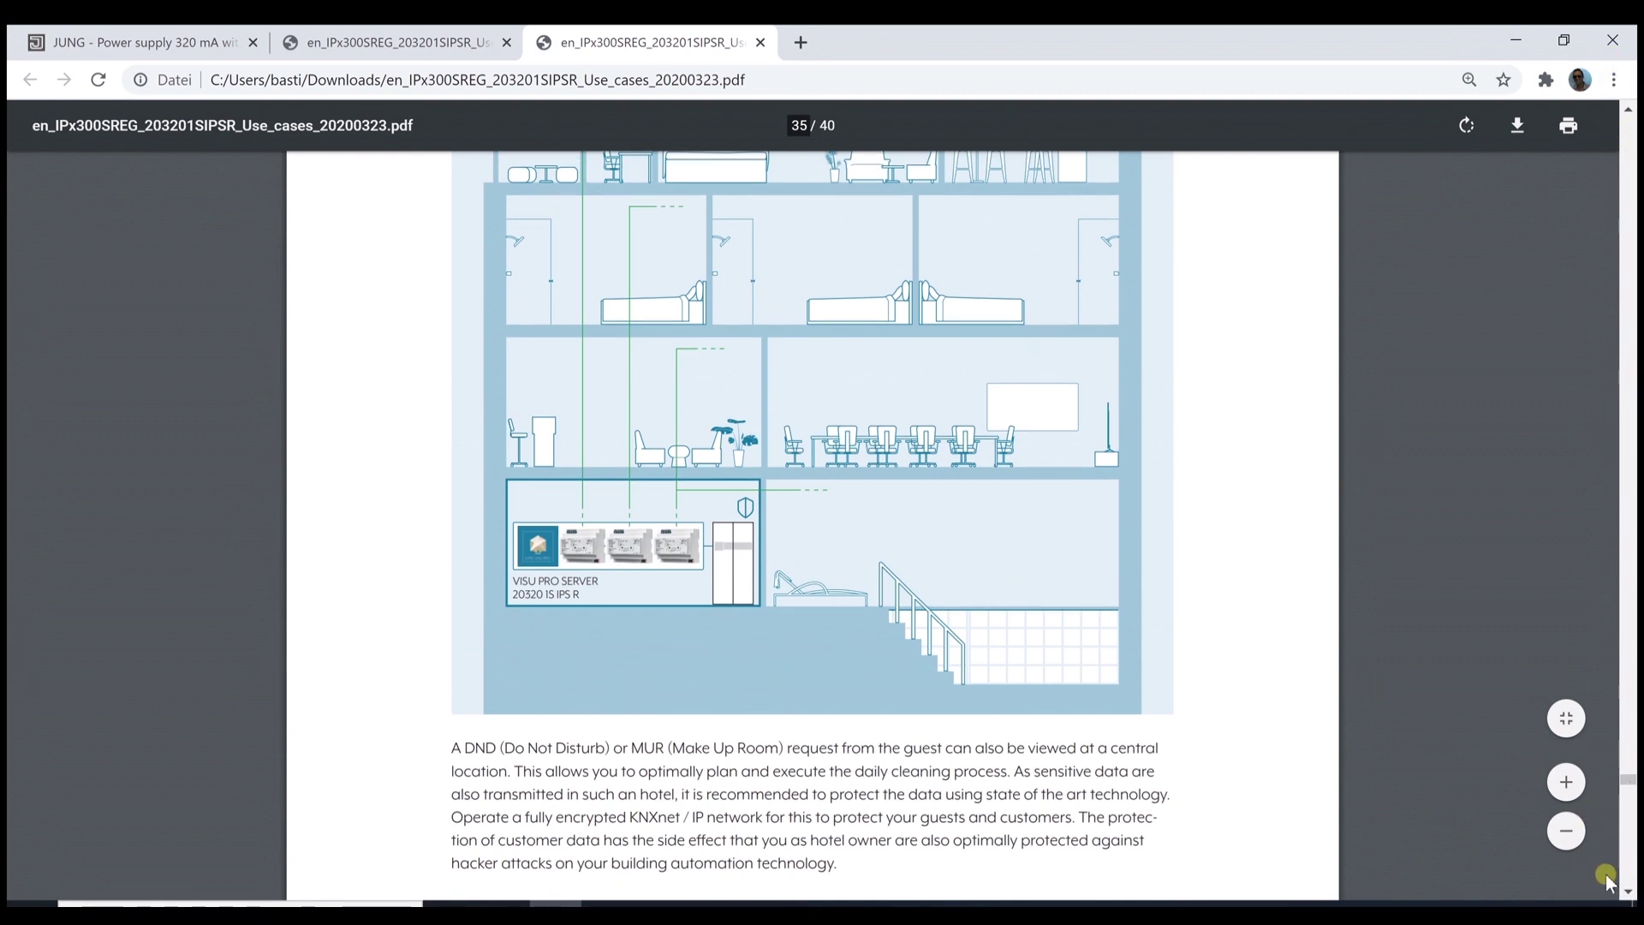
pyautogui.moveTo(1628, 893); pyautogui.dragTo(1630, 894)
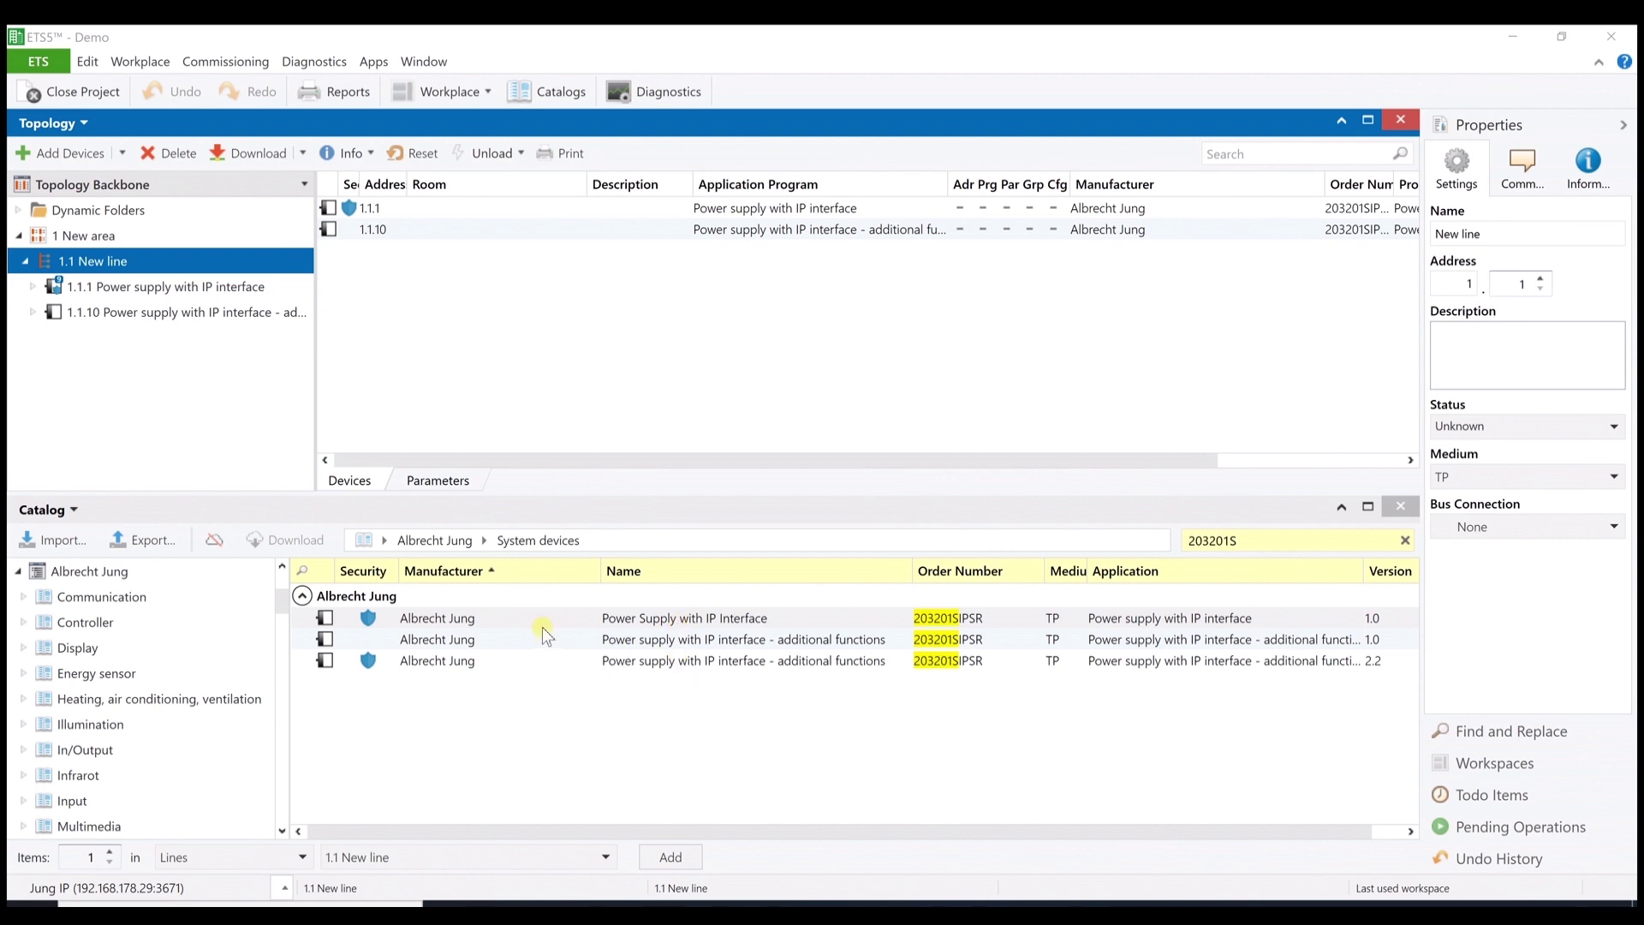
# - Select the first 'Power Supply with IP Interface' catalog result to show its details
pyautogui.click(578, 620)
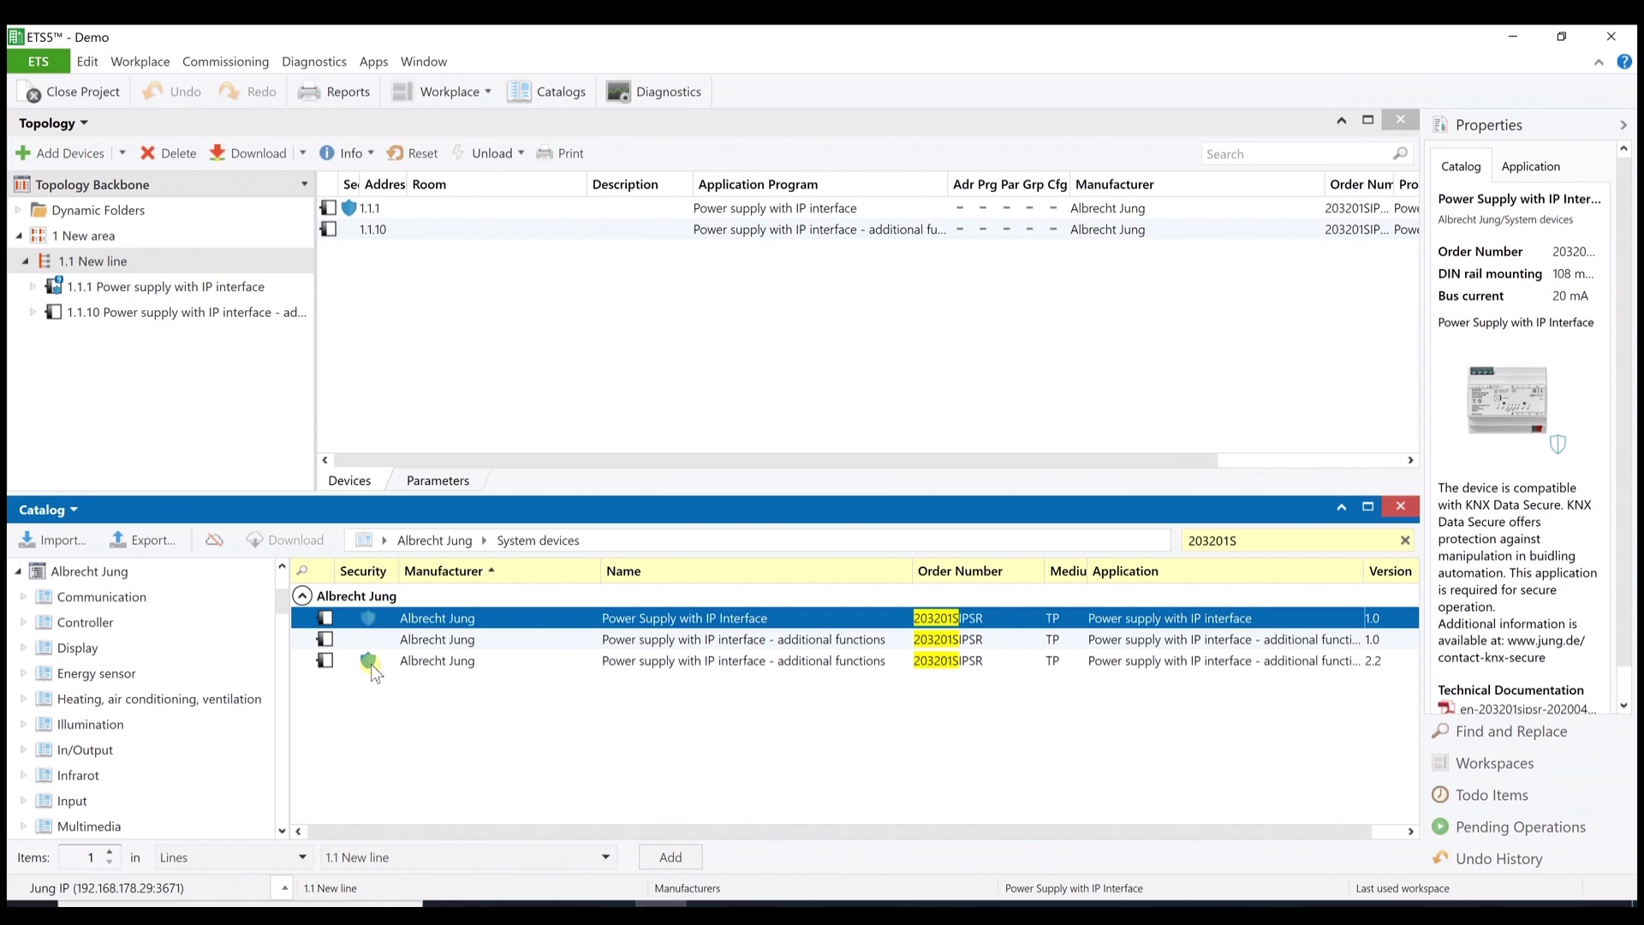
pyautogui.click(471, 664)
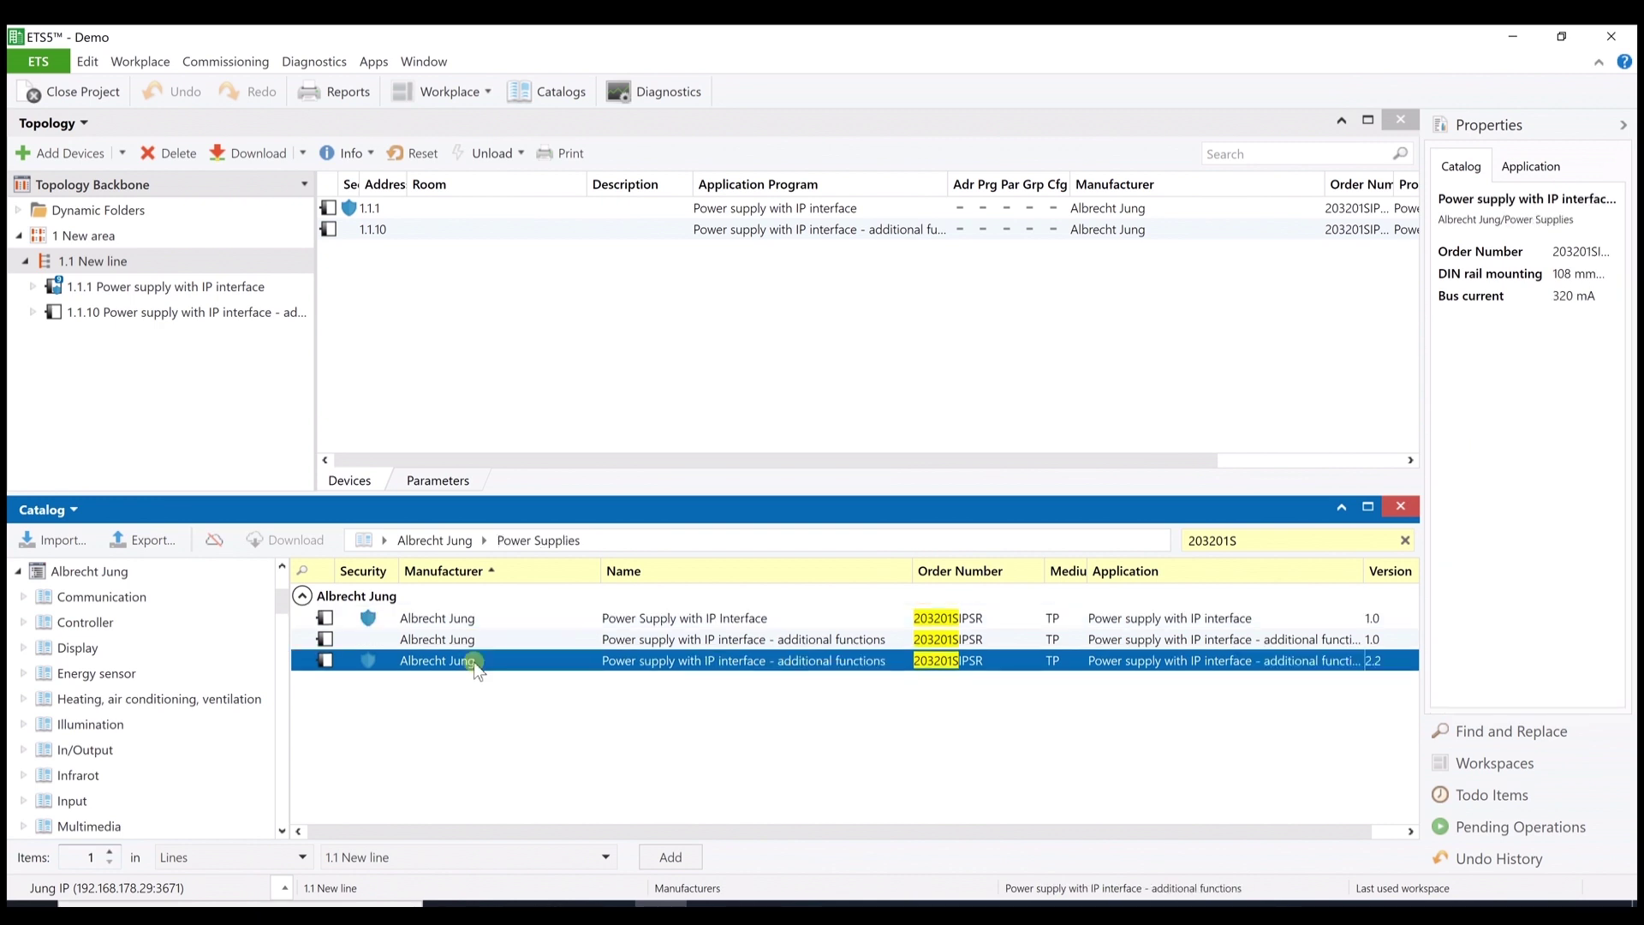
pyautogui.click(485, 618)
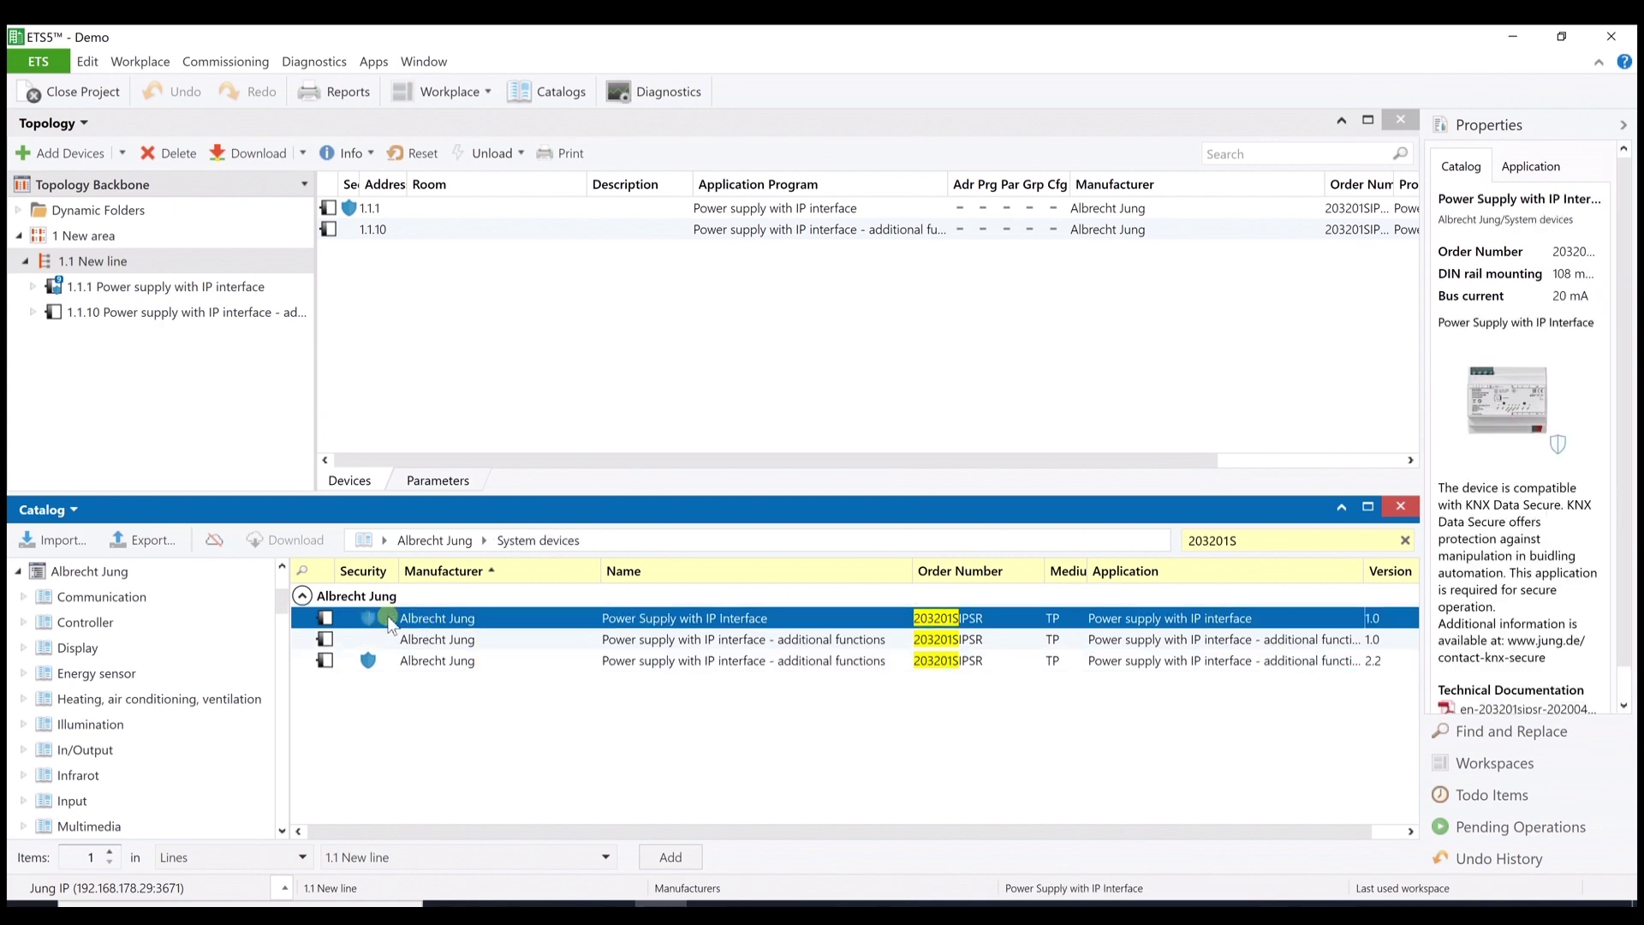
pyautogui.click(482, 640)
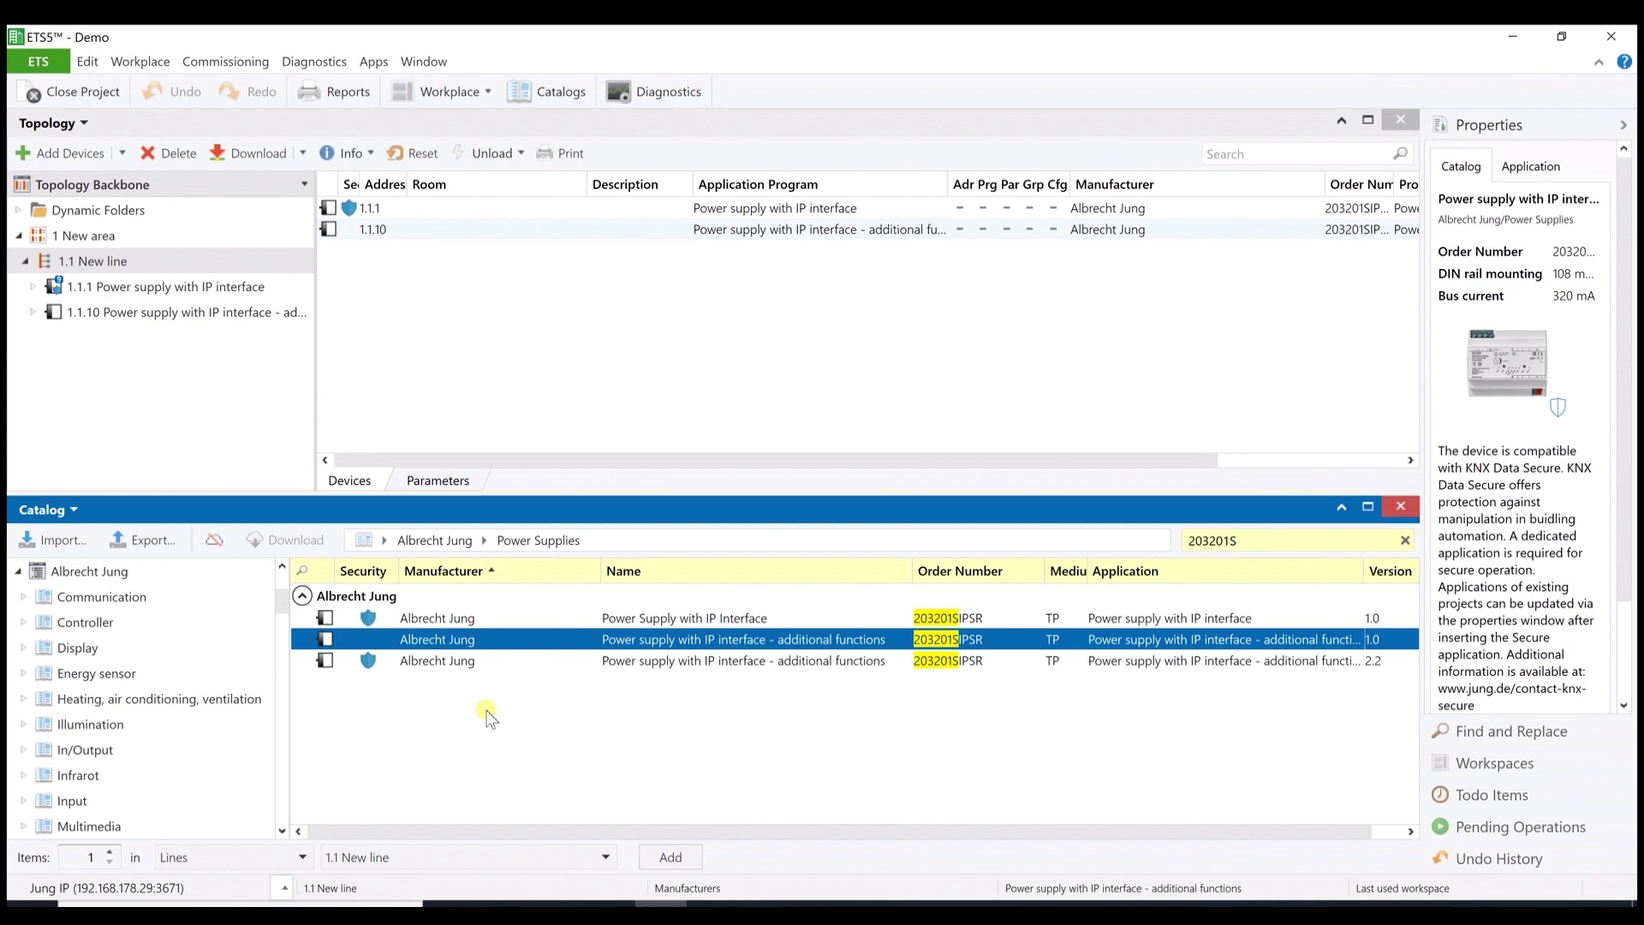
pyautogui.click(520, 664)
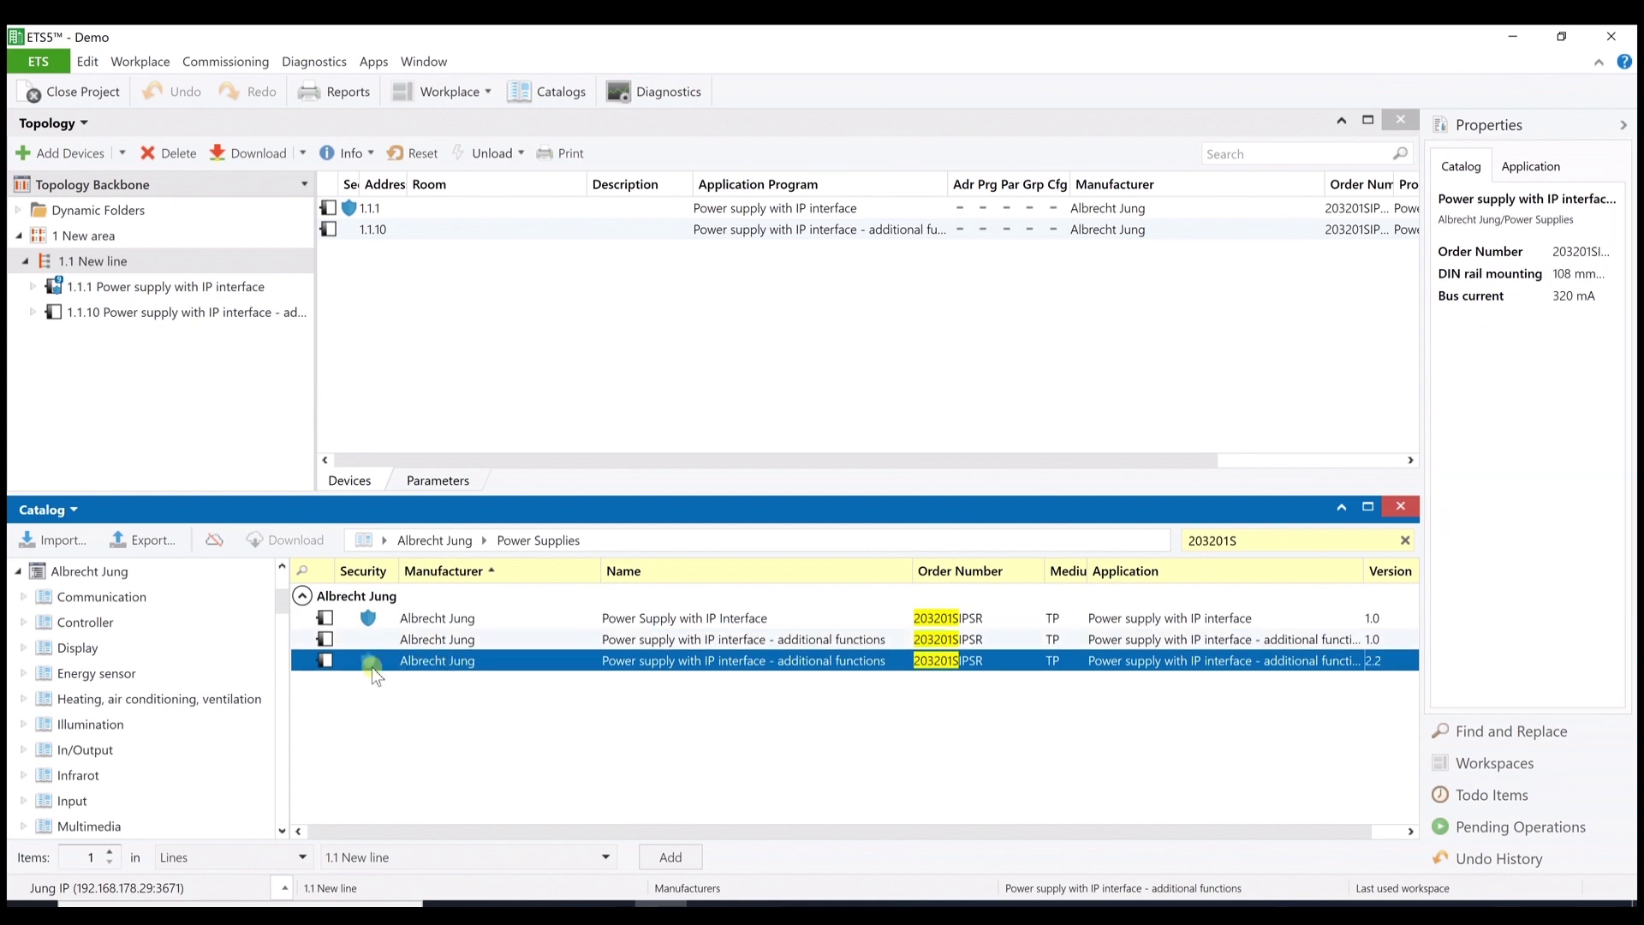
pyautogui.click(505, 642)
pyautogui.click(542, 639)
pyautogui.click(541, 656)
pyautogui.click(542, 641)
pyautogui.click(547, 661)
pyautogui.click(577, 642)
pyautogui.click(570, 659)
pyautogui.click(557, 617)
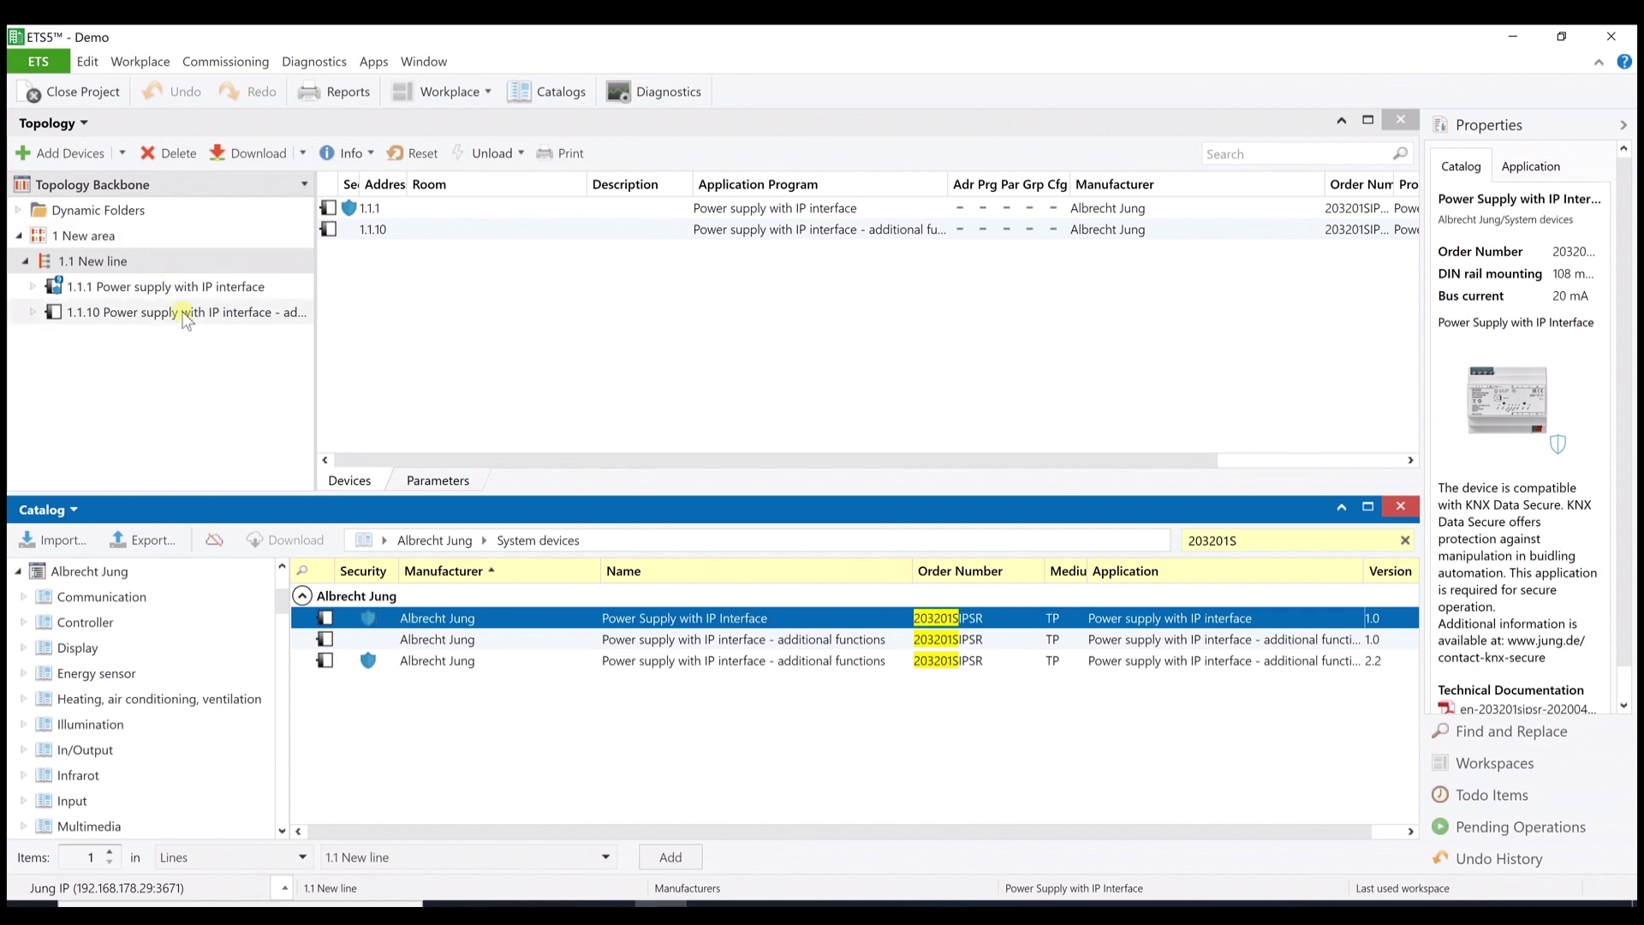
# - Close the catalog, select device 1.1.1, and expand then collapse its Tunnels 1–8
pyautogui.click(1401, 509)
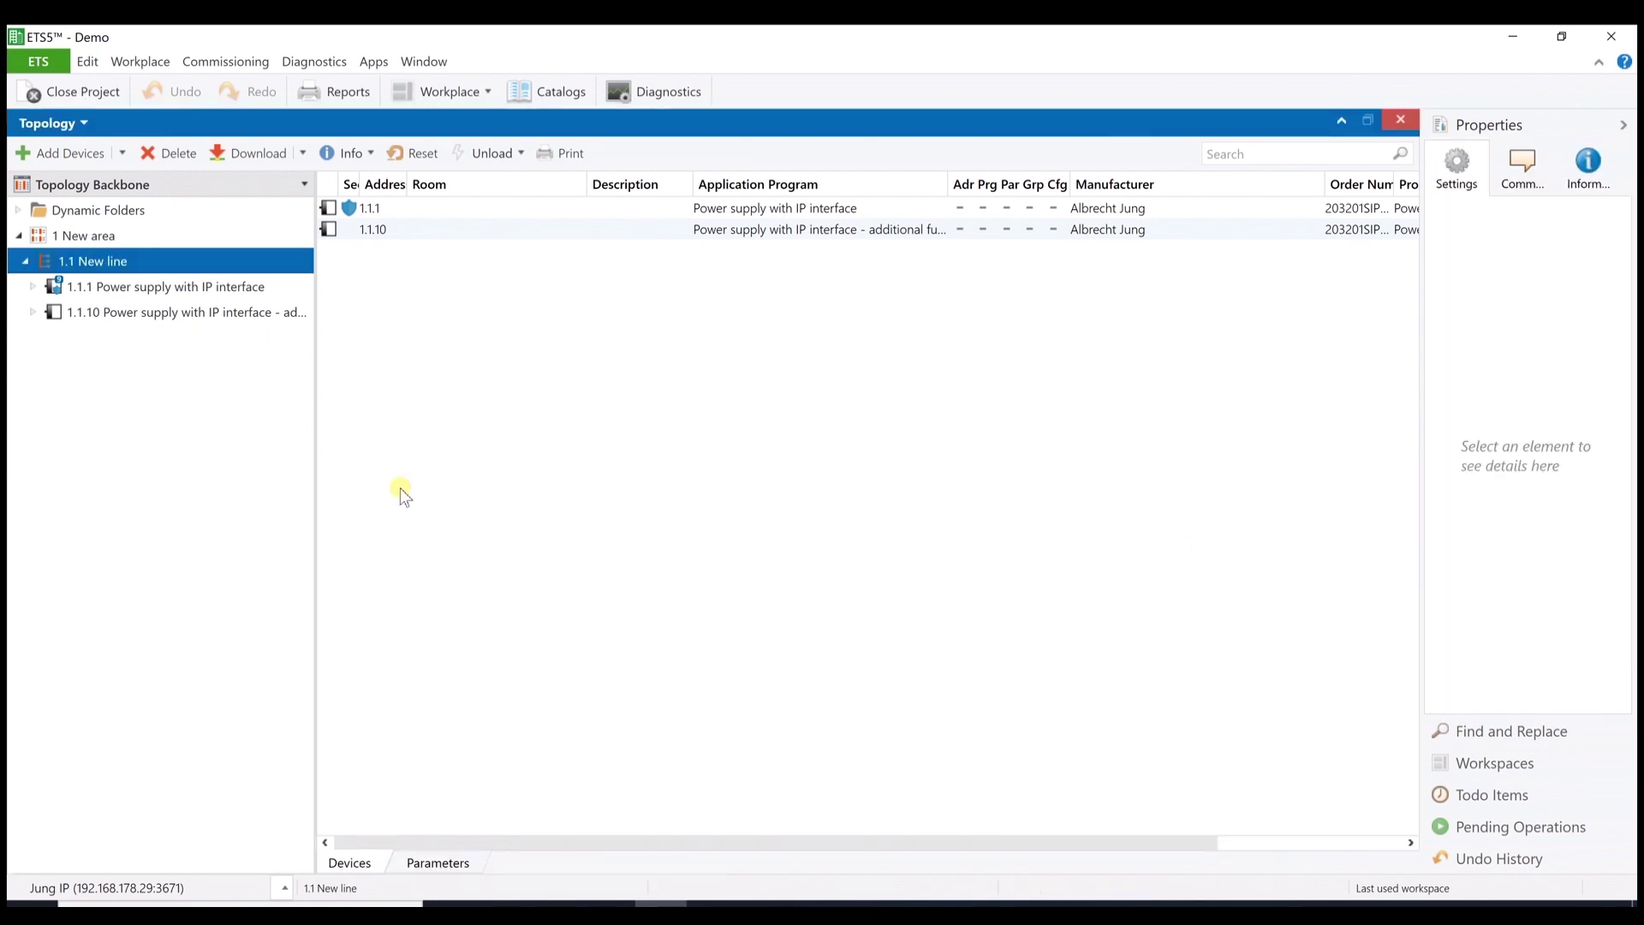
pyautogui.click(143, 286)
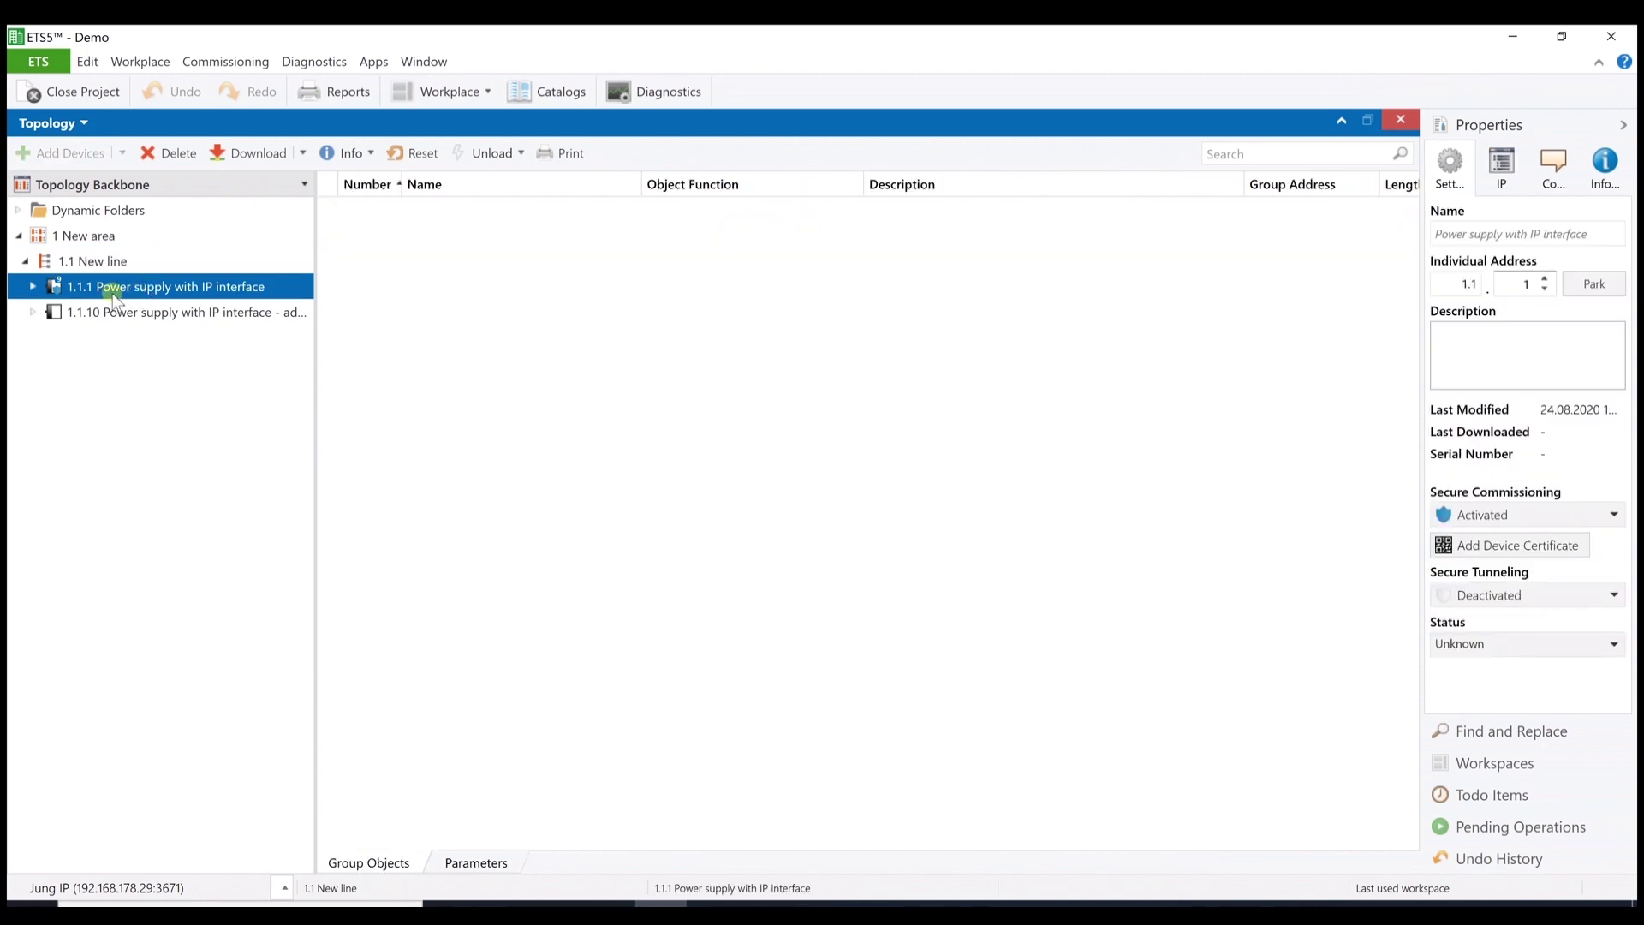
pyautogui.click(32, 286)
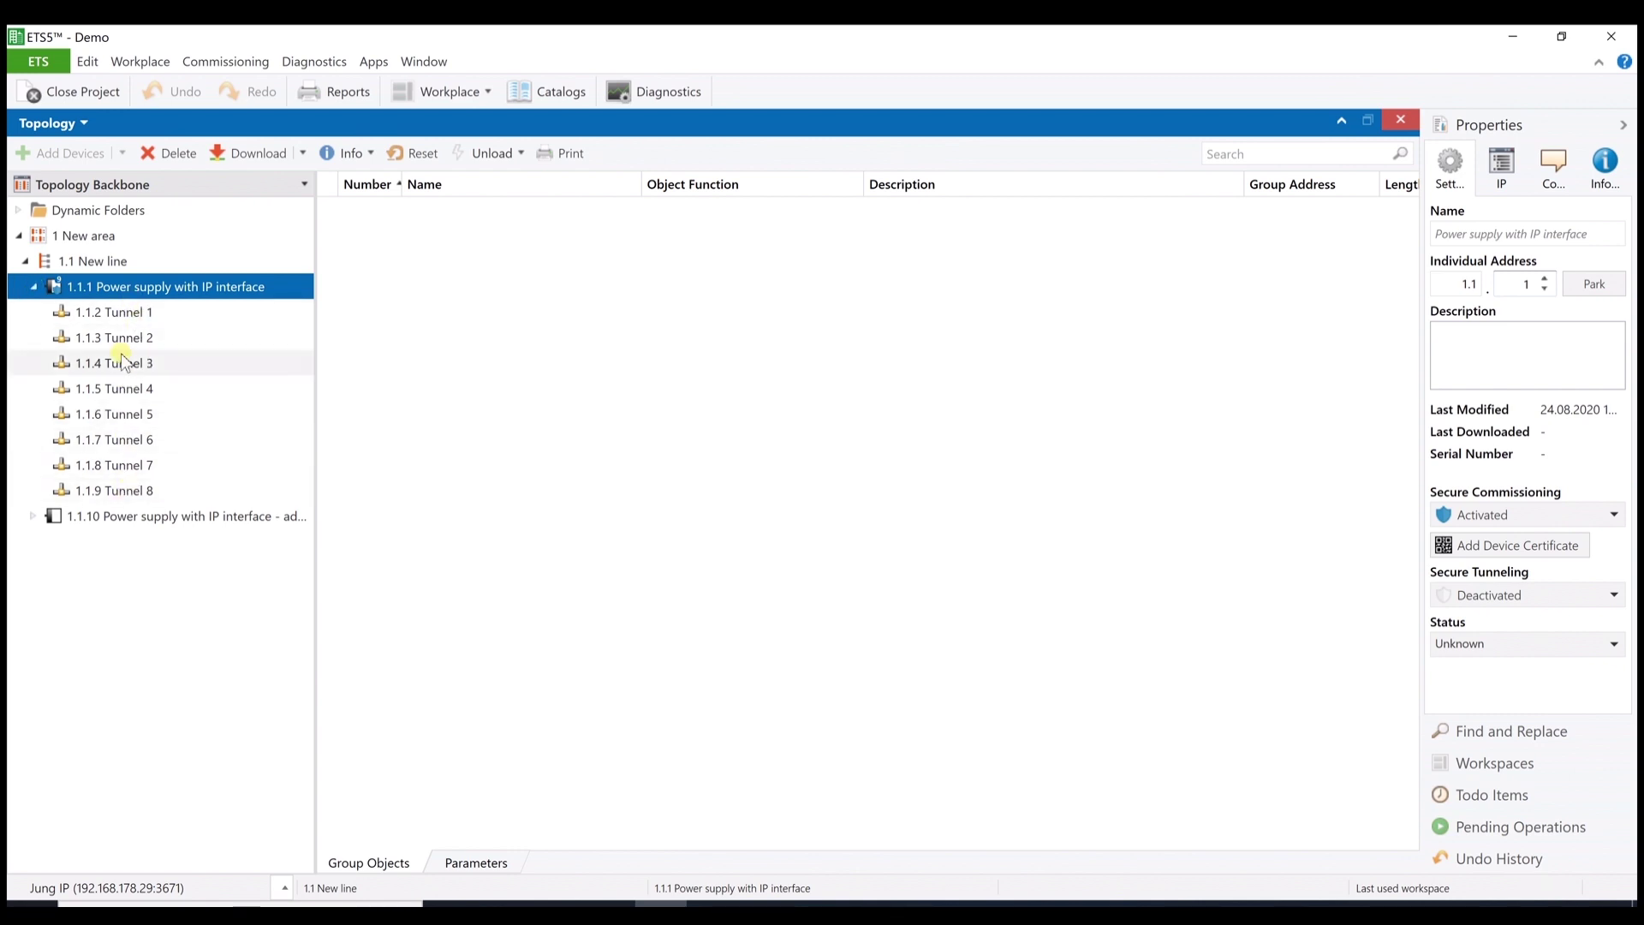
pyautogui.click(33, 286)
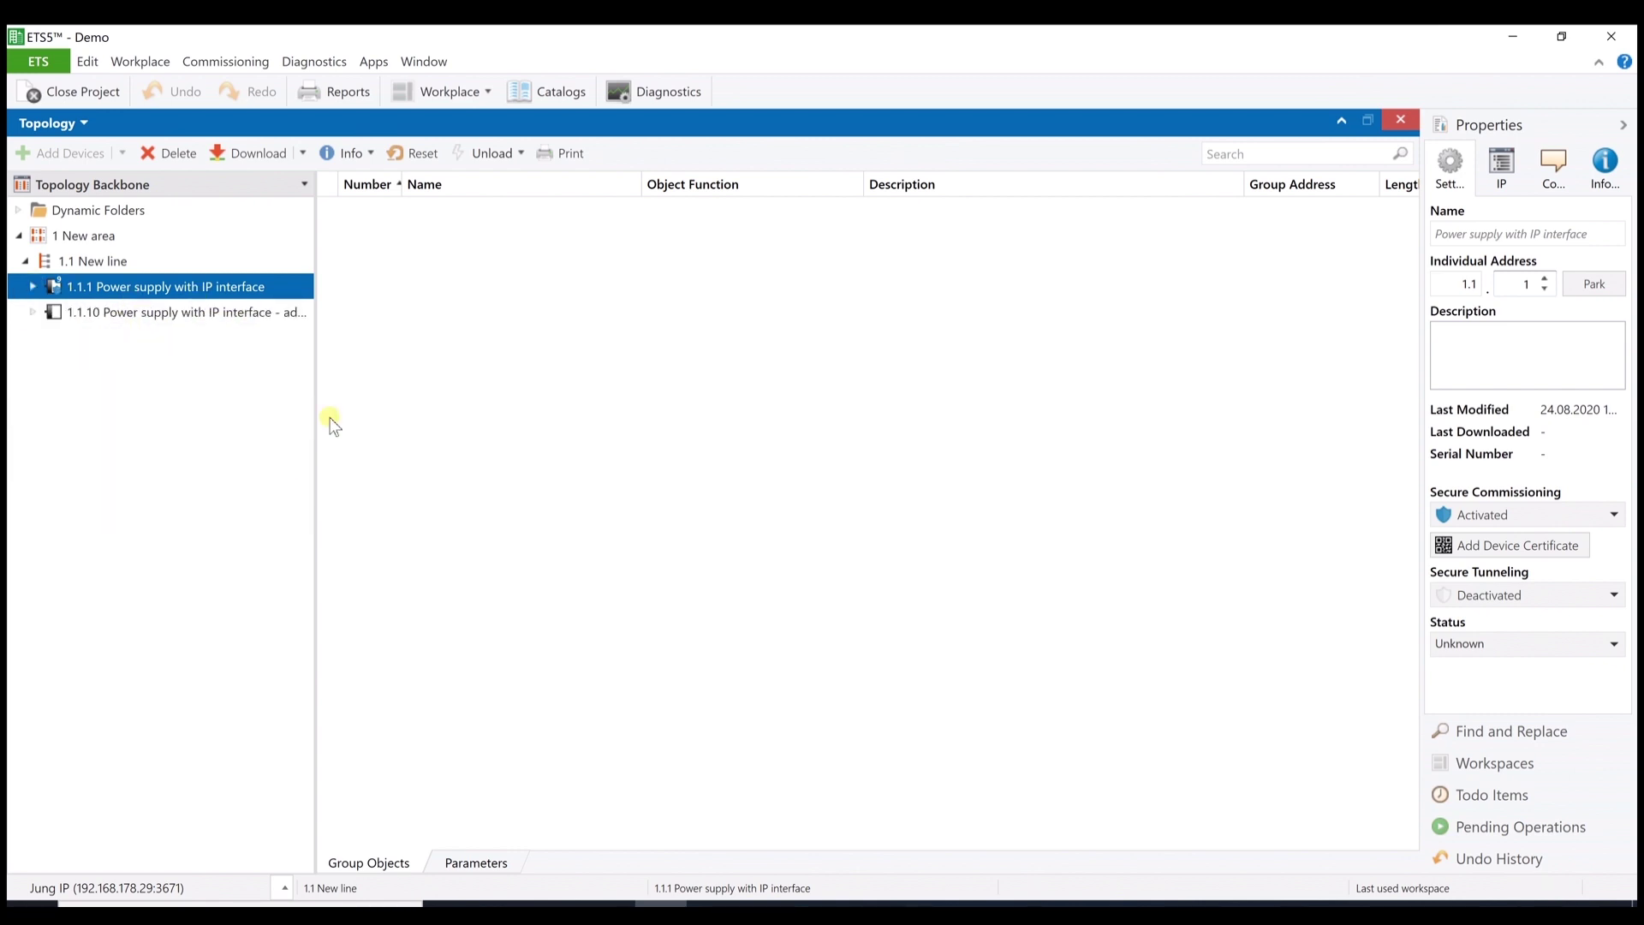
# - Open device 1.1.1's parameters and enable advanced IP settings to view advanced and tunnelling pages
pyautogui.click(493, 864)
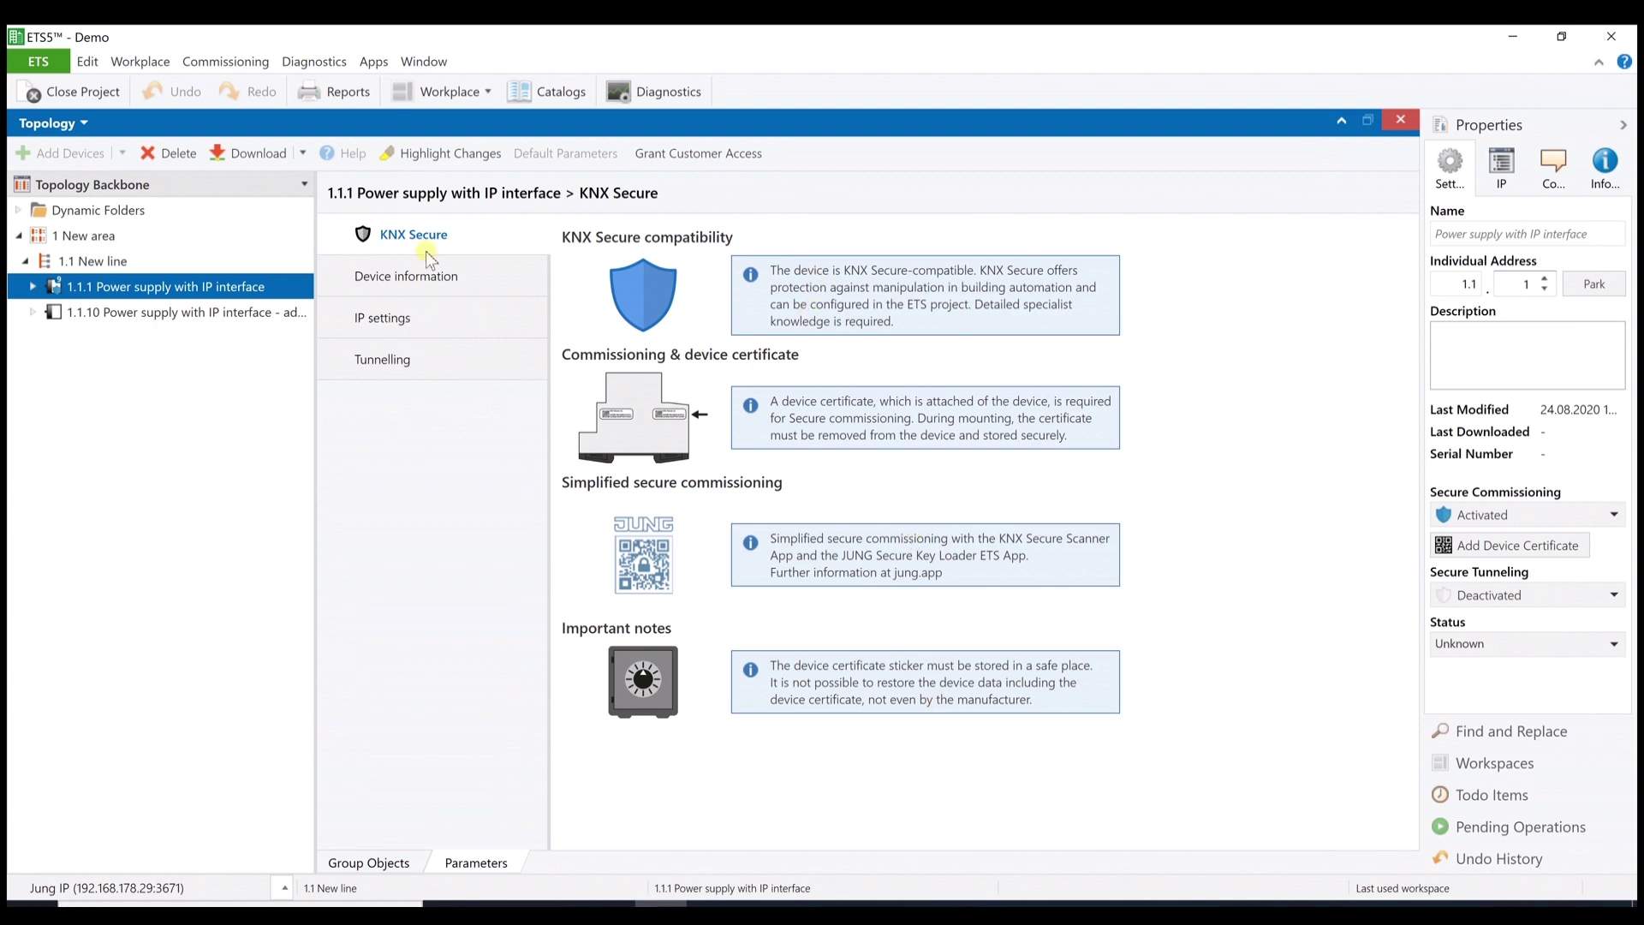
pyautogui.click(422, 278)
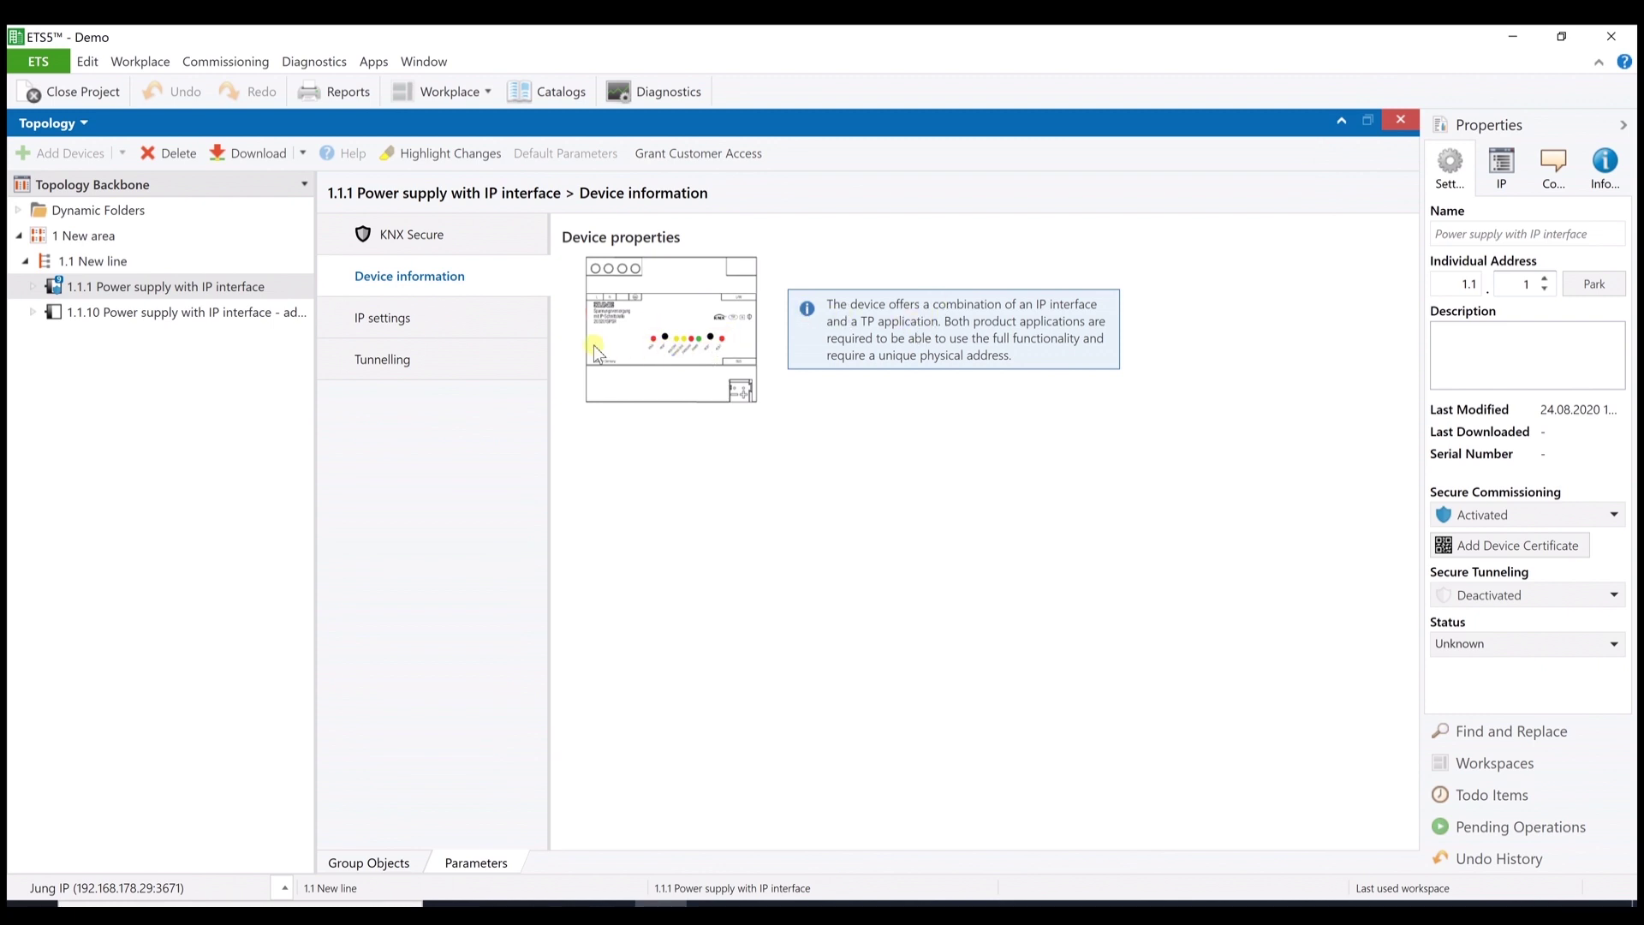
pyautogui.click(408, 332)
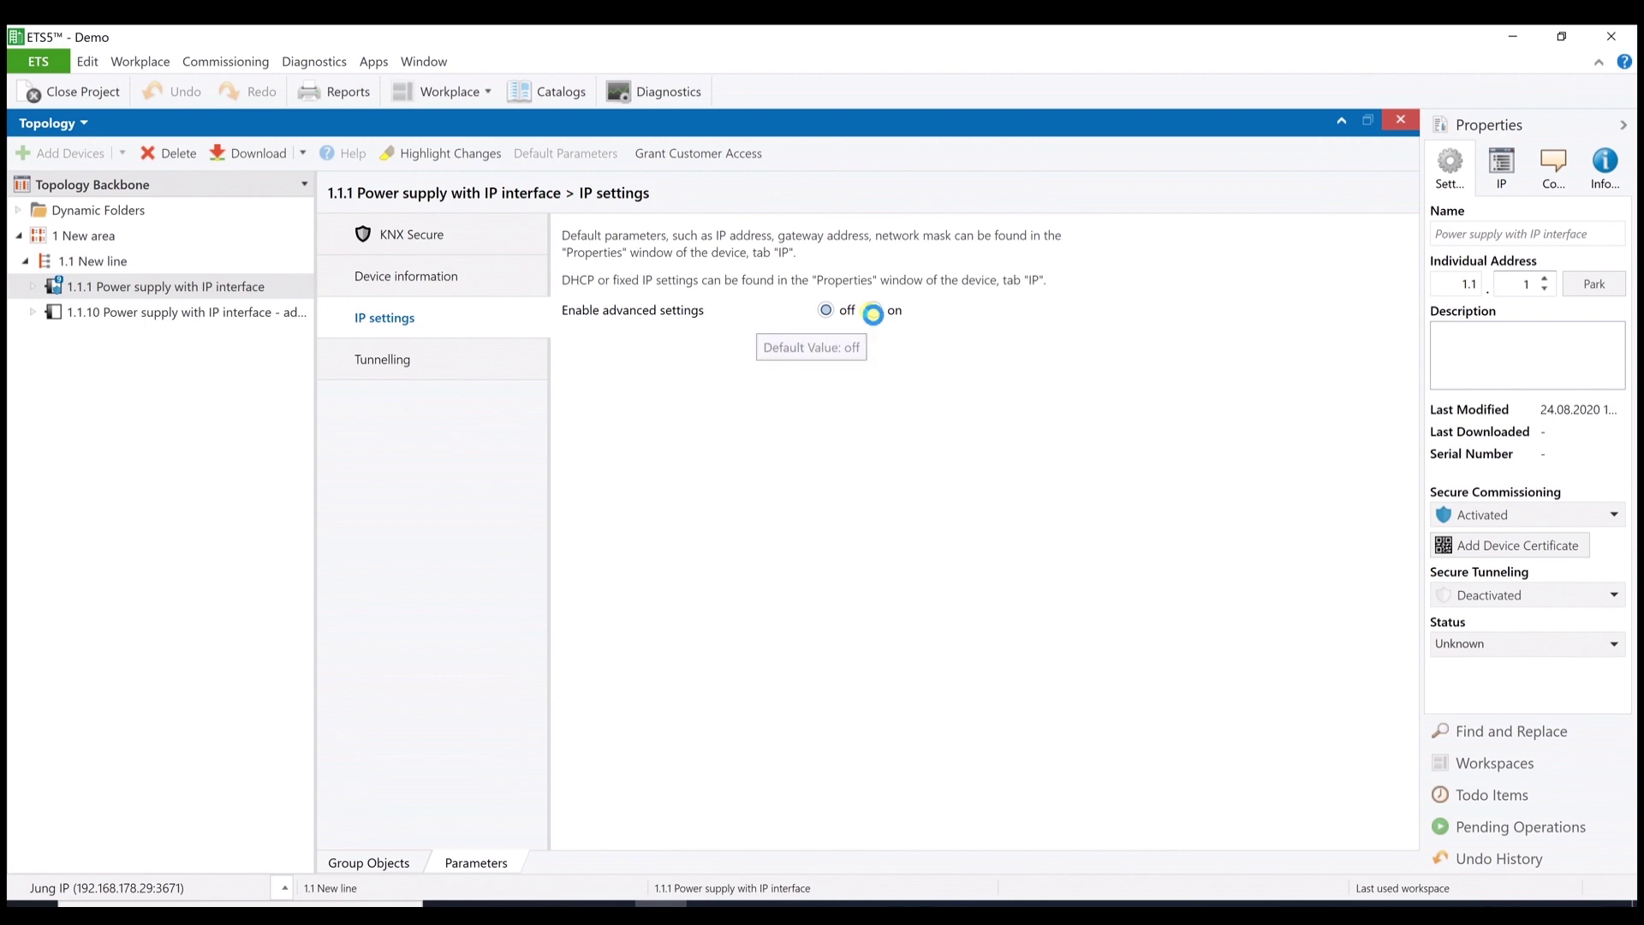
pyautogui.click(874, 309)
pyautogui.click(493, 365)
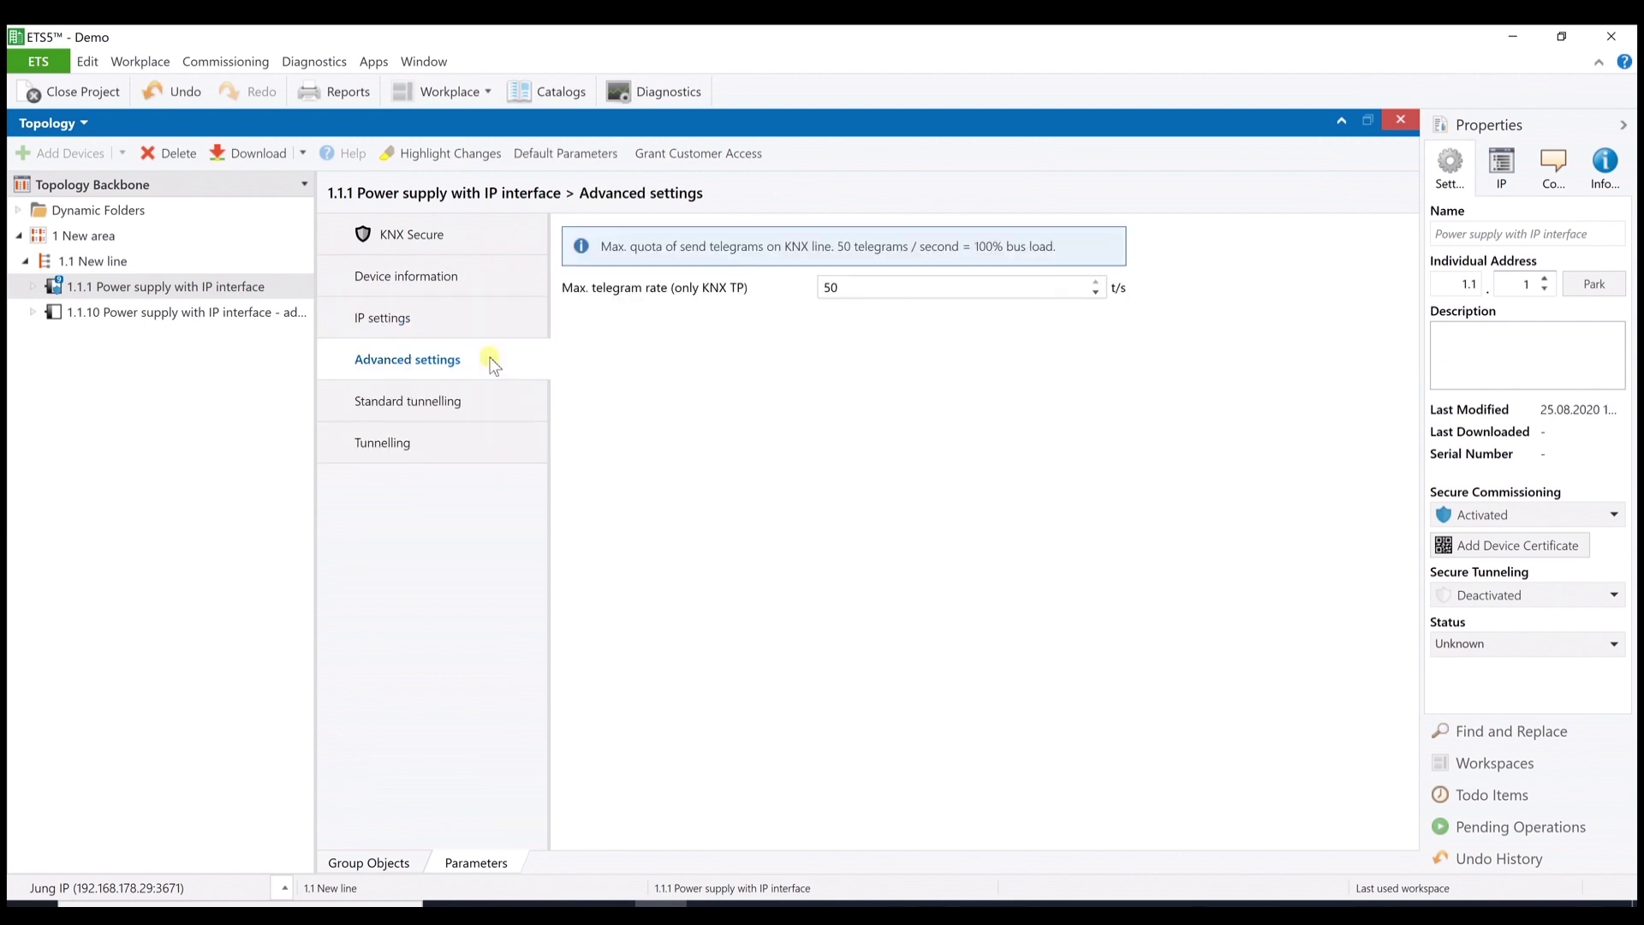
pyautogui.click(493, 396)
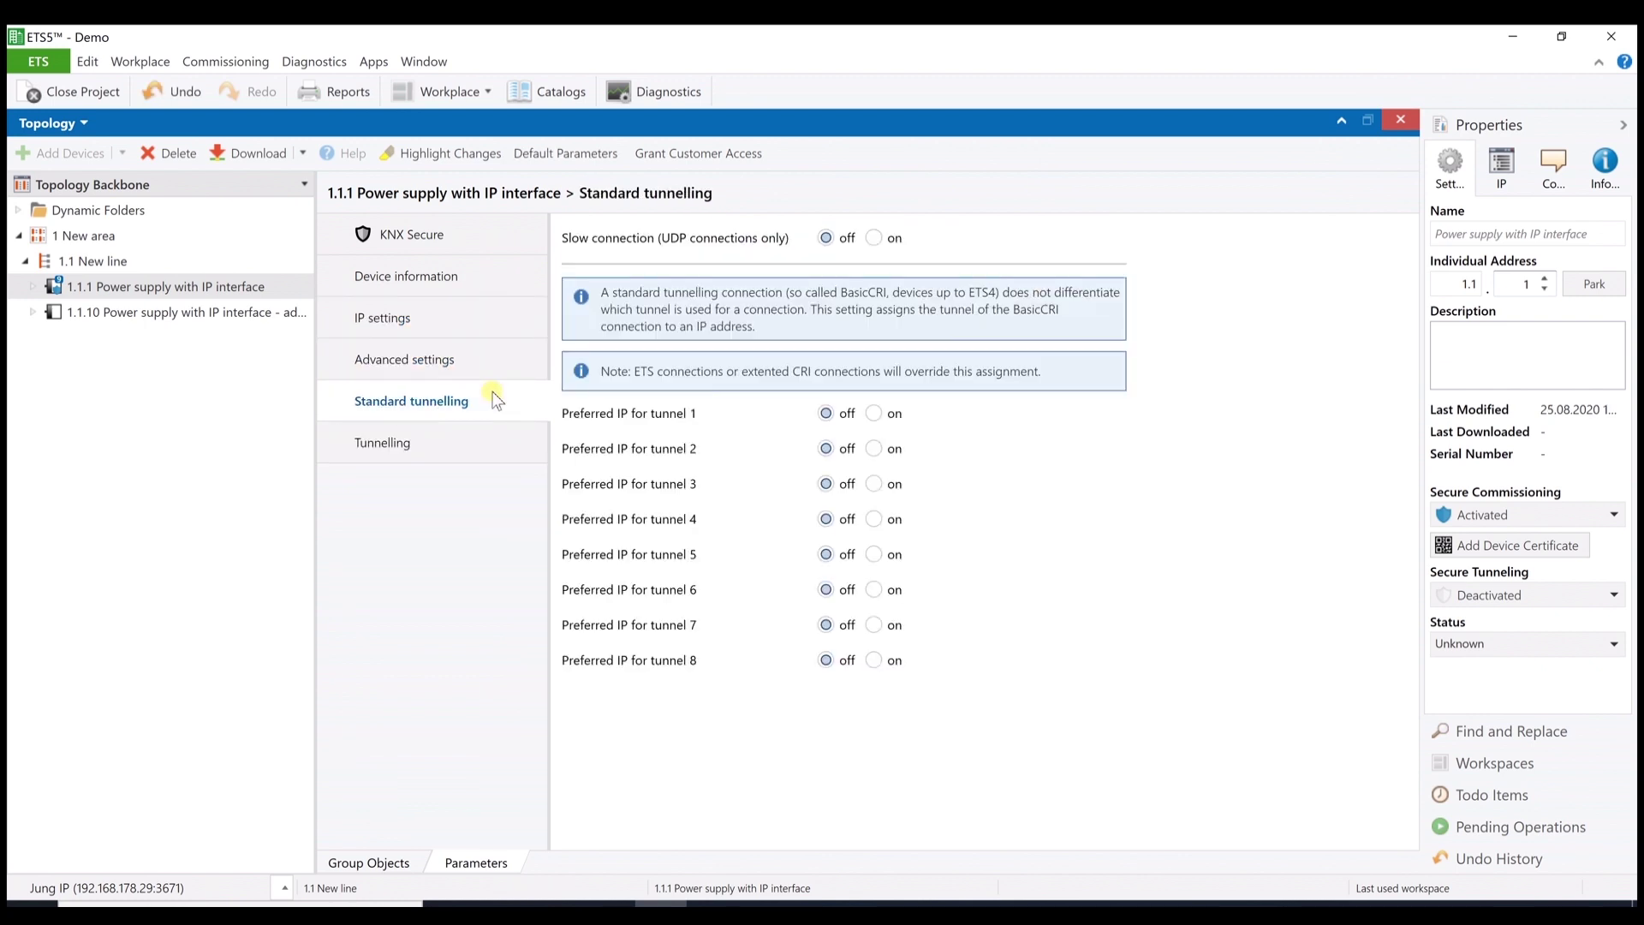
# - Turn advanced IP settings back off, check the Tunnelling page, and return to group objects
pyautogui.click(513, 318)
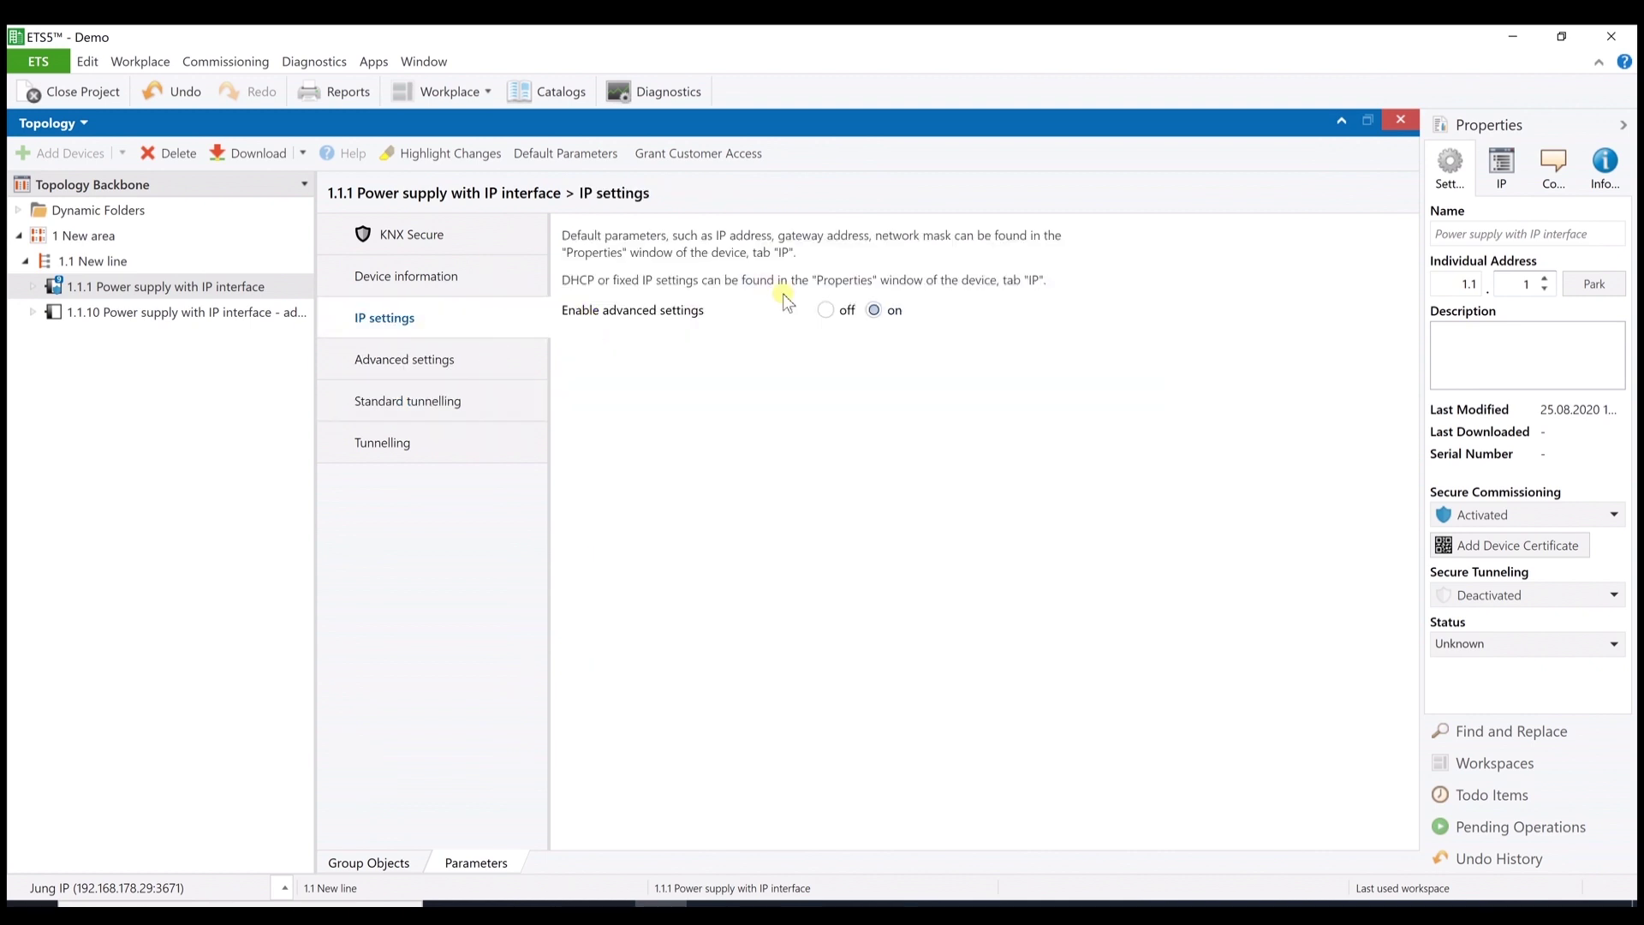
pyautogui.click(822, 311)
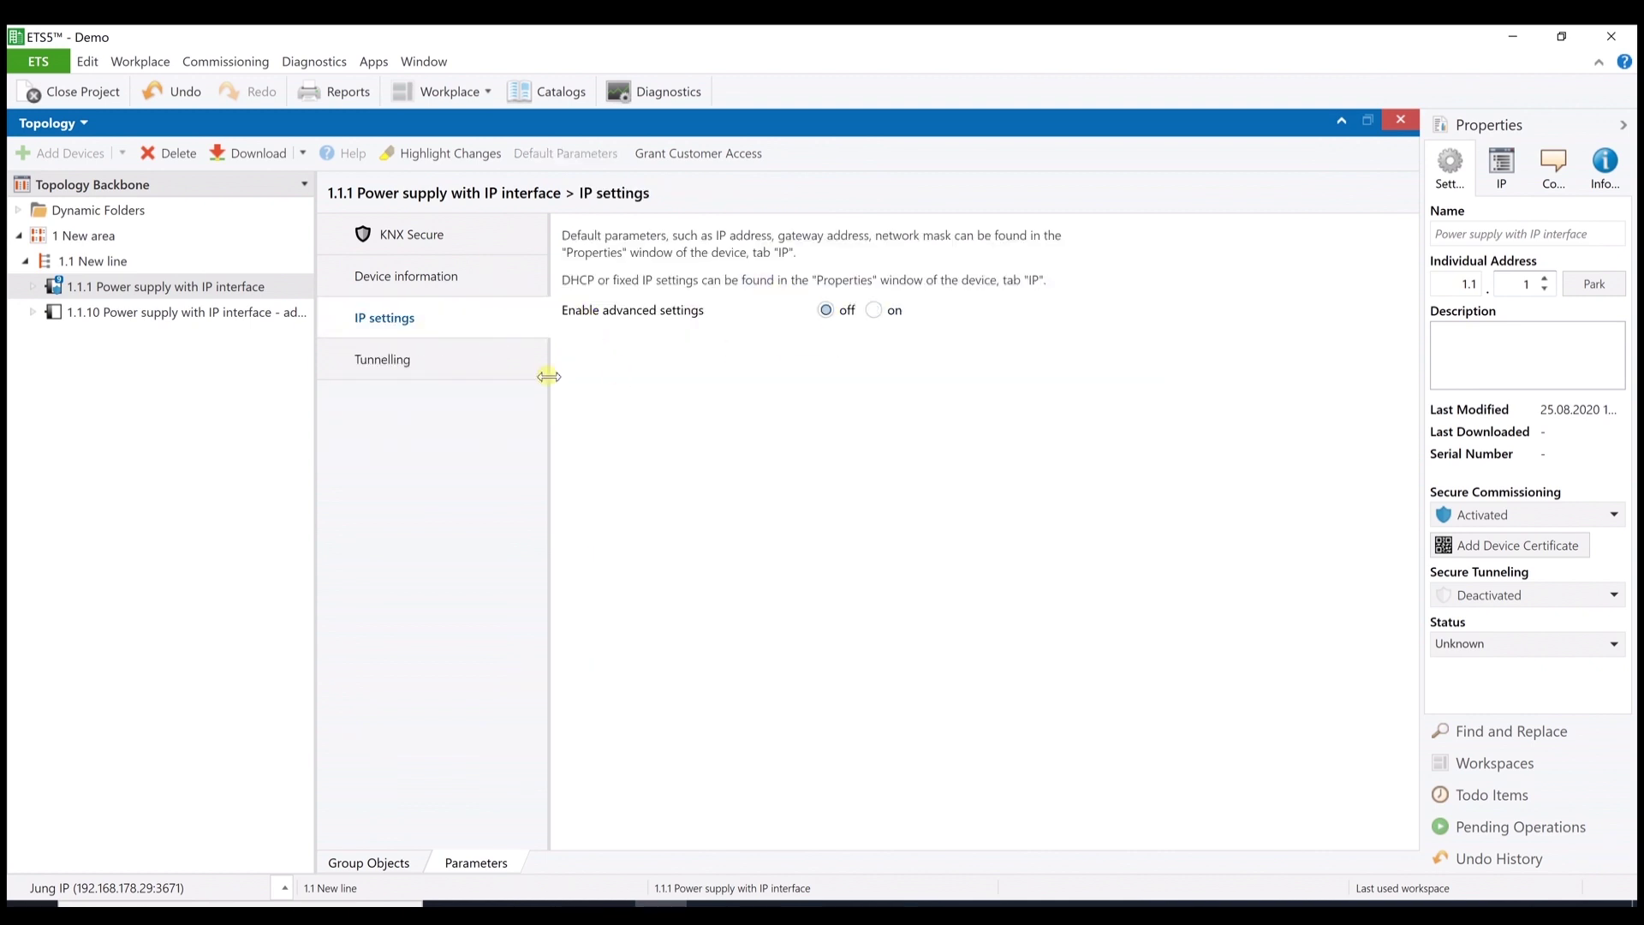
pyautogui.click(462, 371)
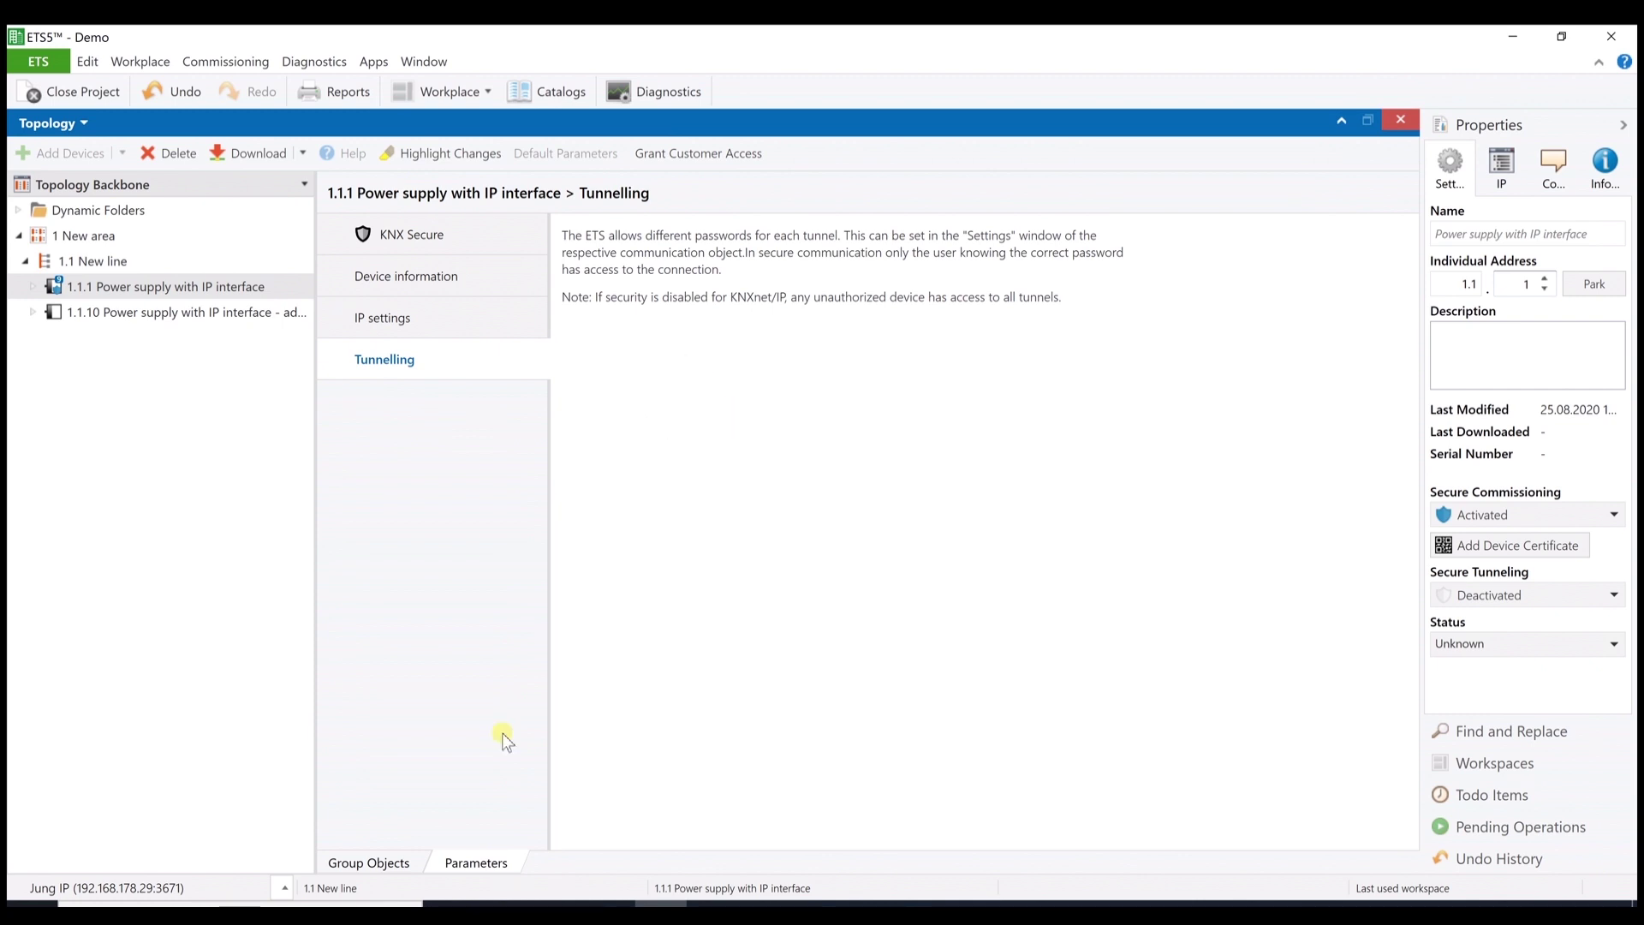
pyautogui.click(380, 865)
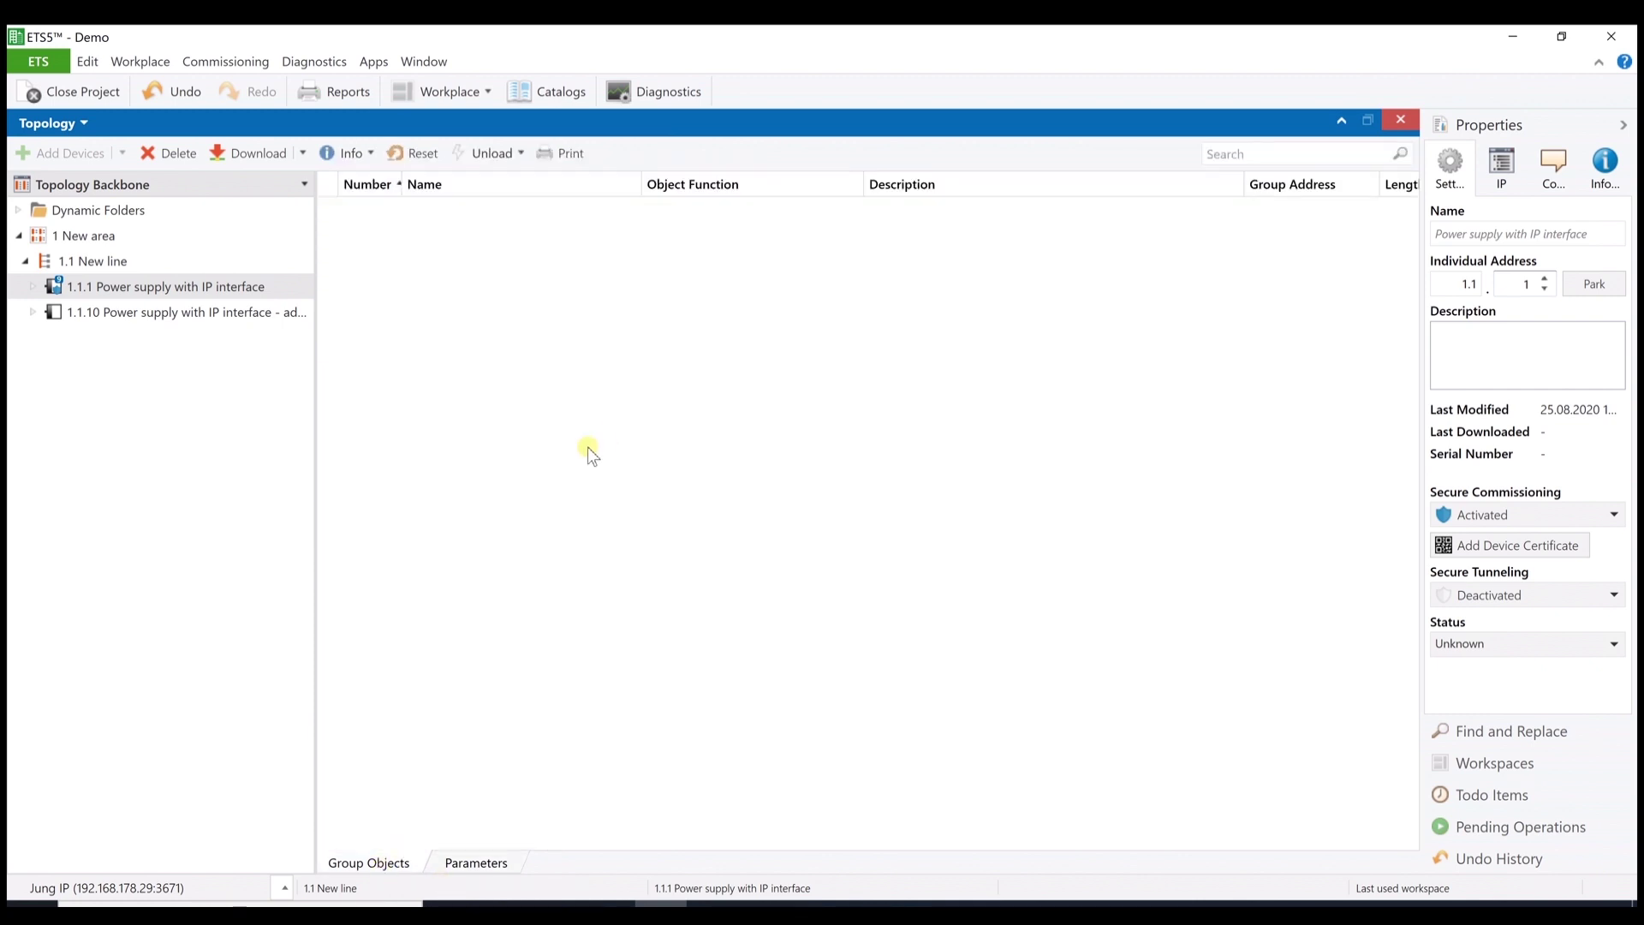
# - For device 1.1.10, enable 'Allow bus reset via CO?' under General and expand Logic functions
pyautogui.click(197, 313)
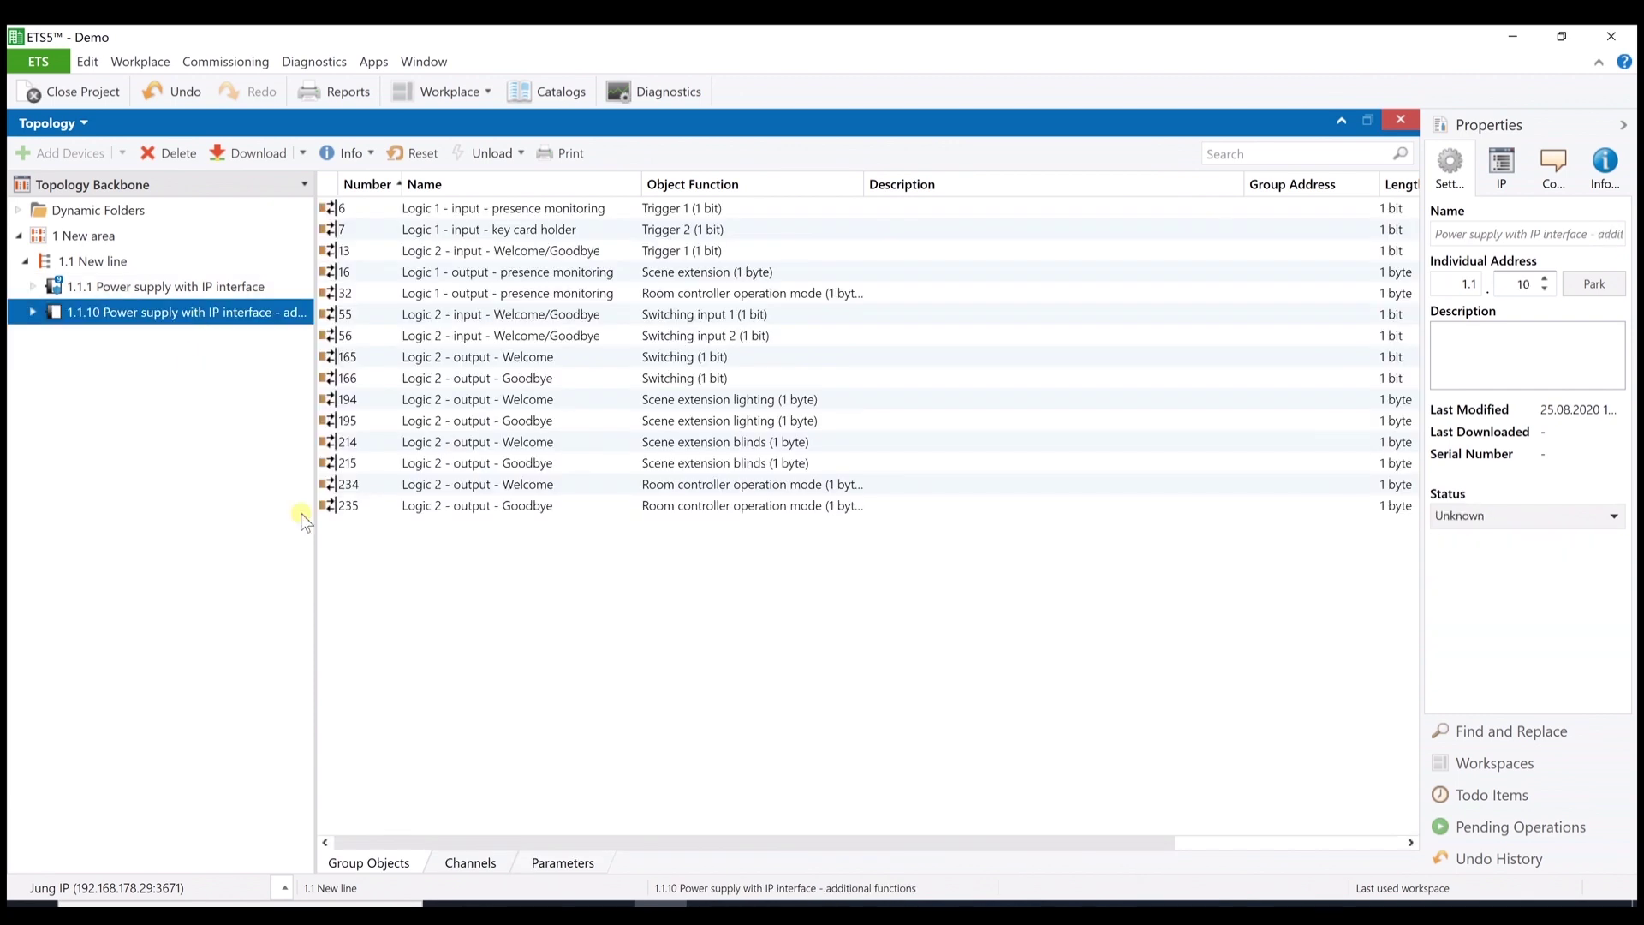
pyautogui.click(556, 863)
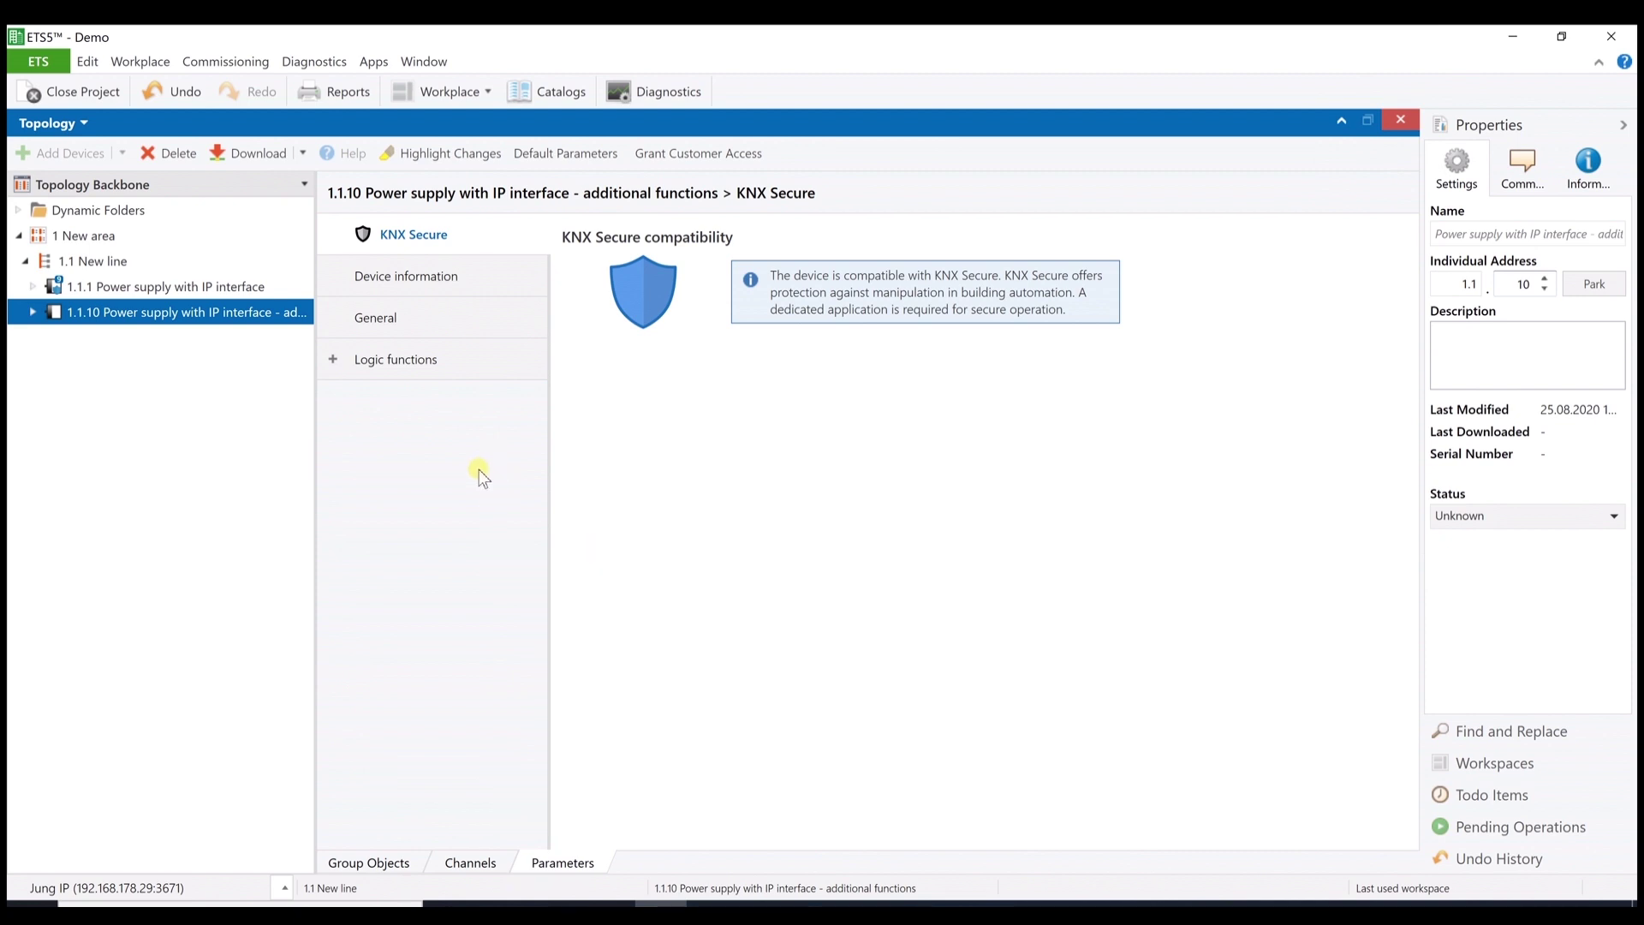
pyautogui.click(497, 276)
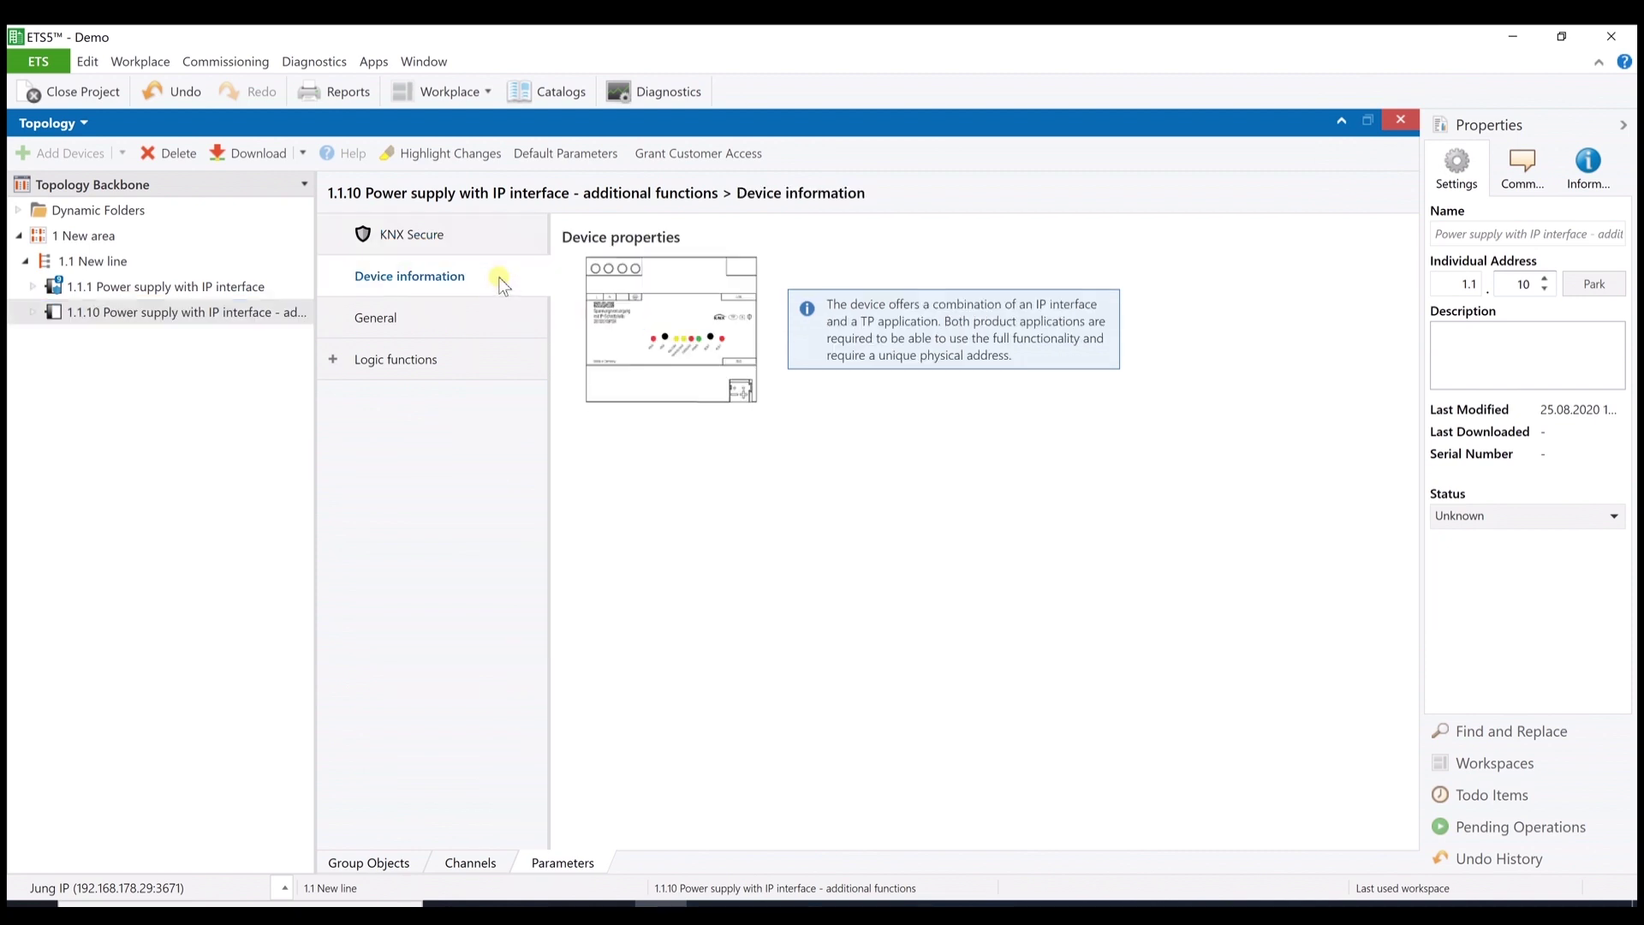
pyautogui.click(452, 313)
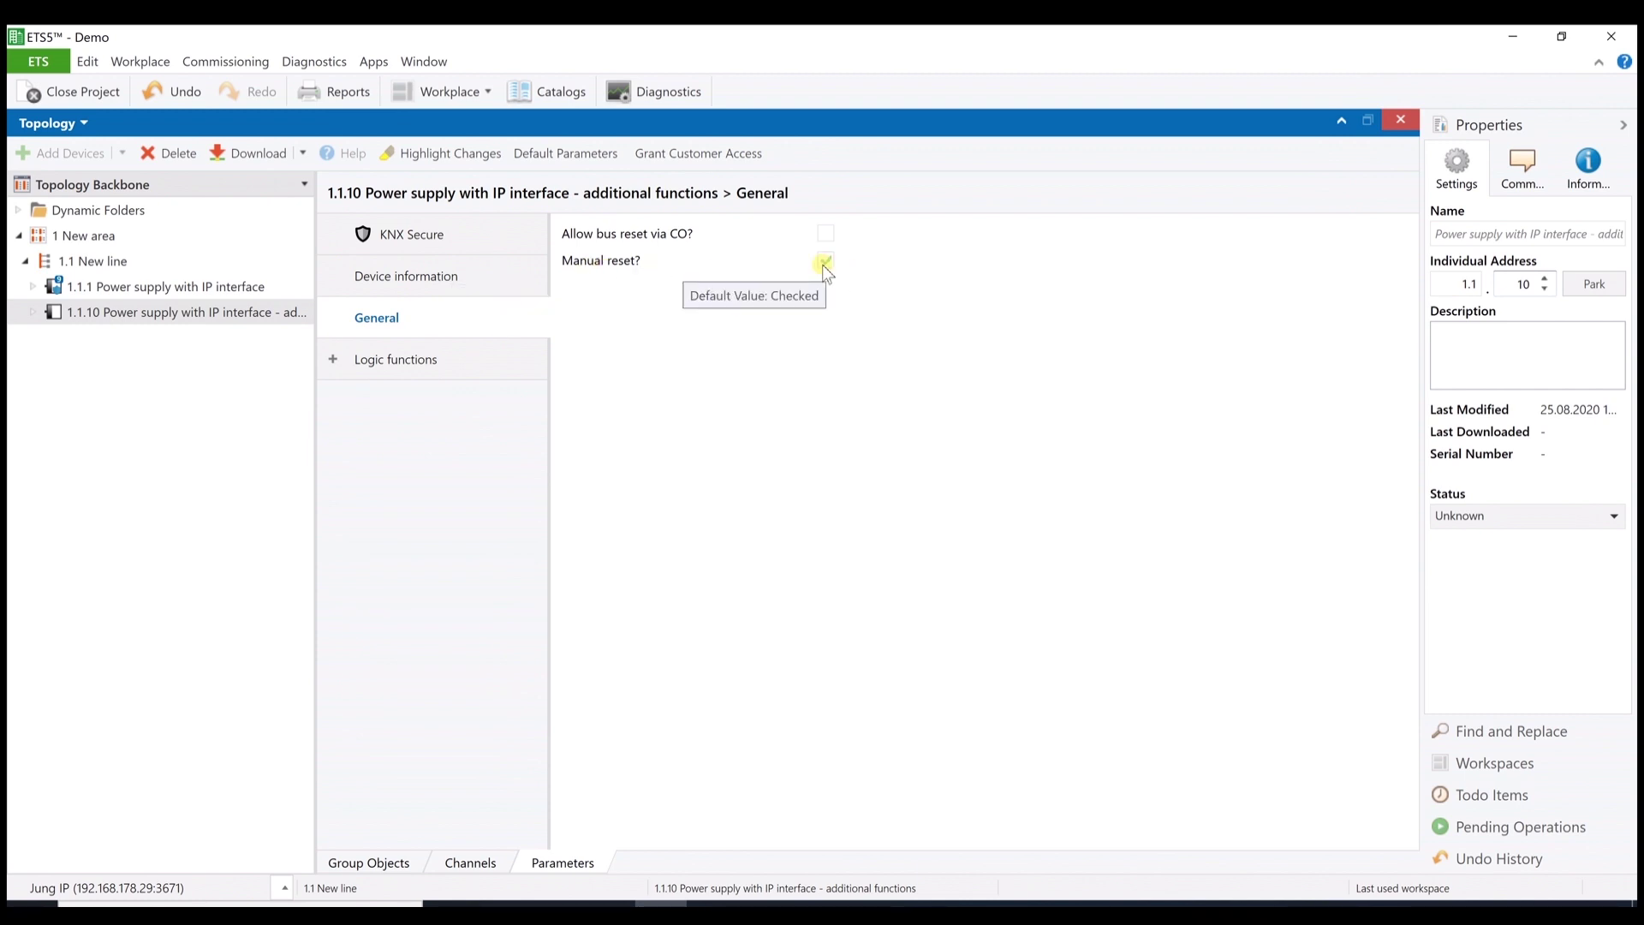
pyautogui.click(826, 235)
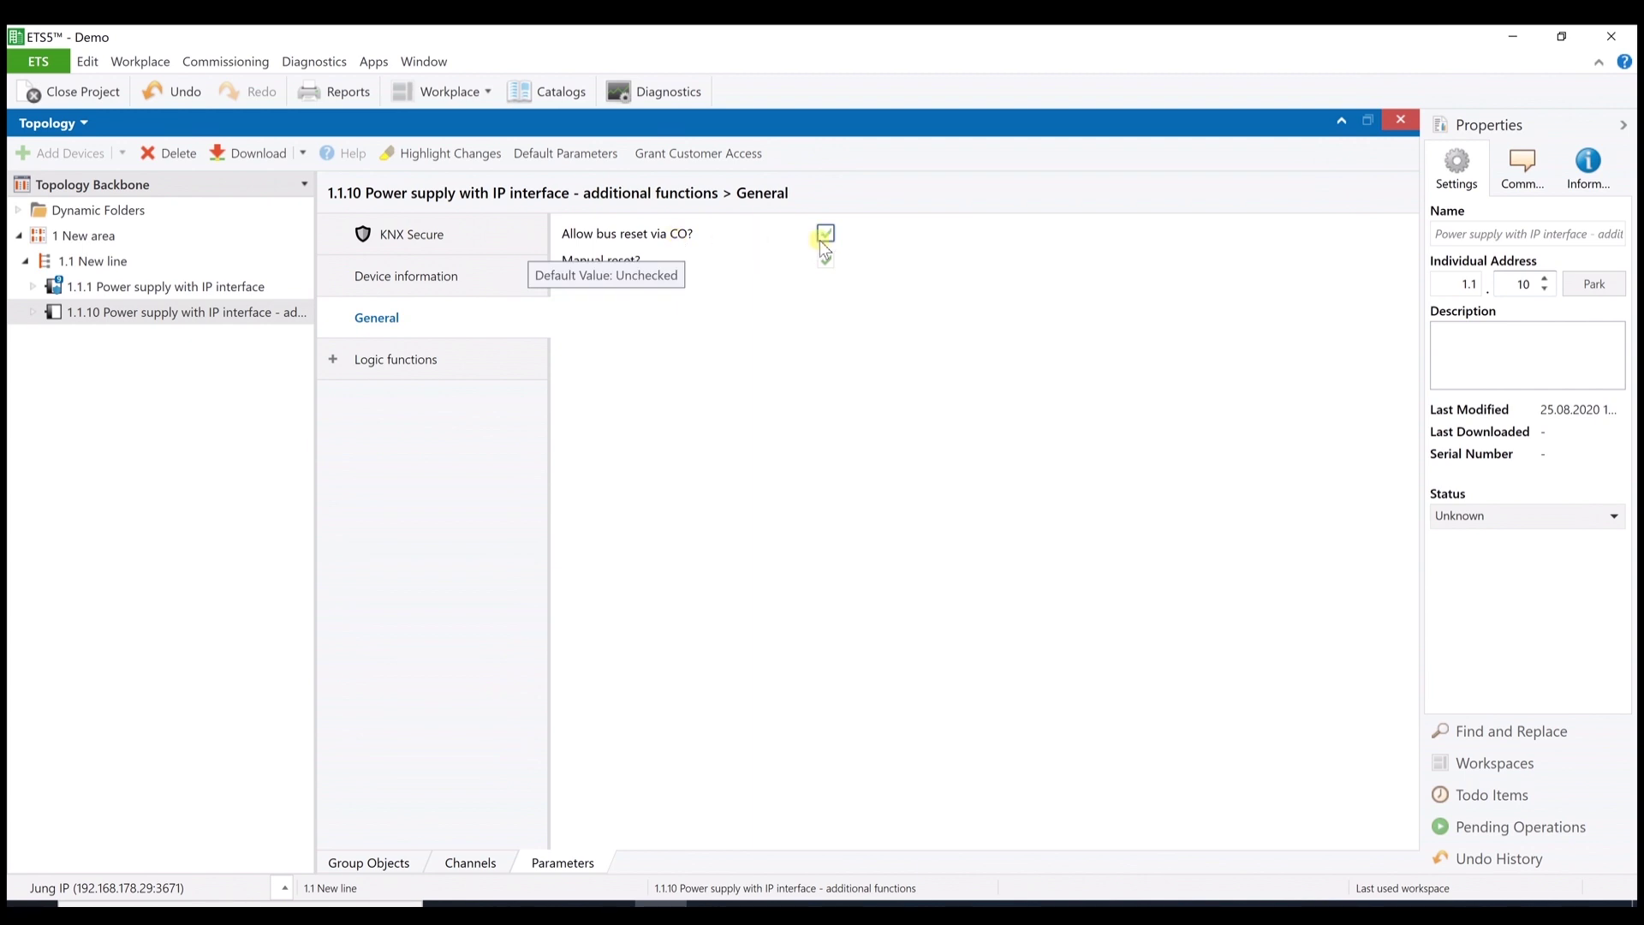
pyautogui.click(445, 355)
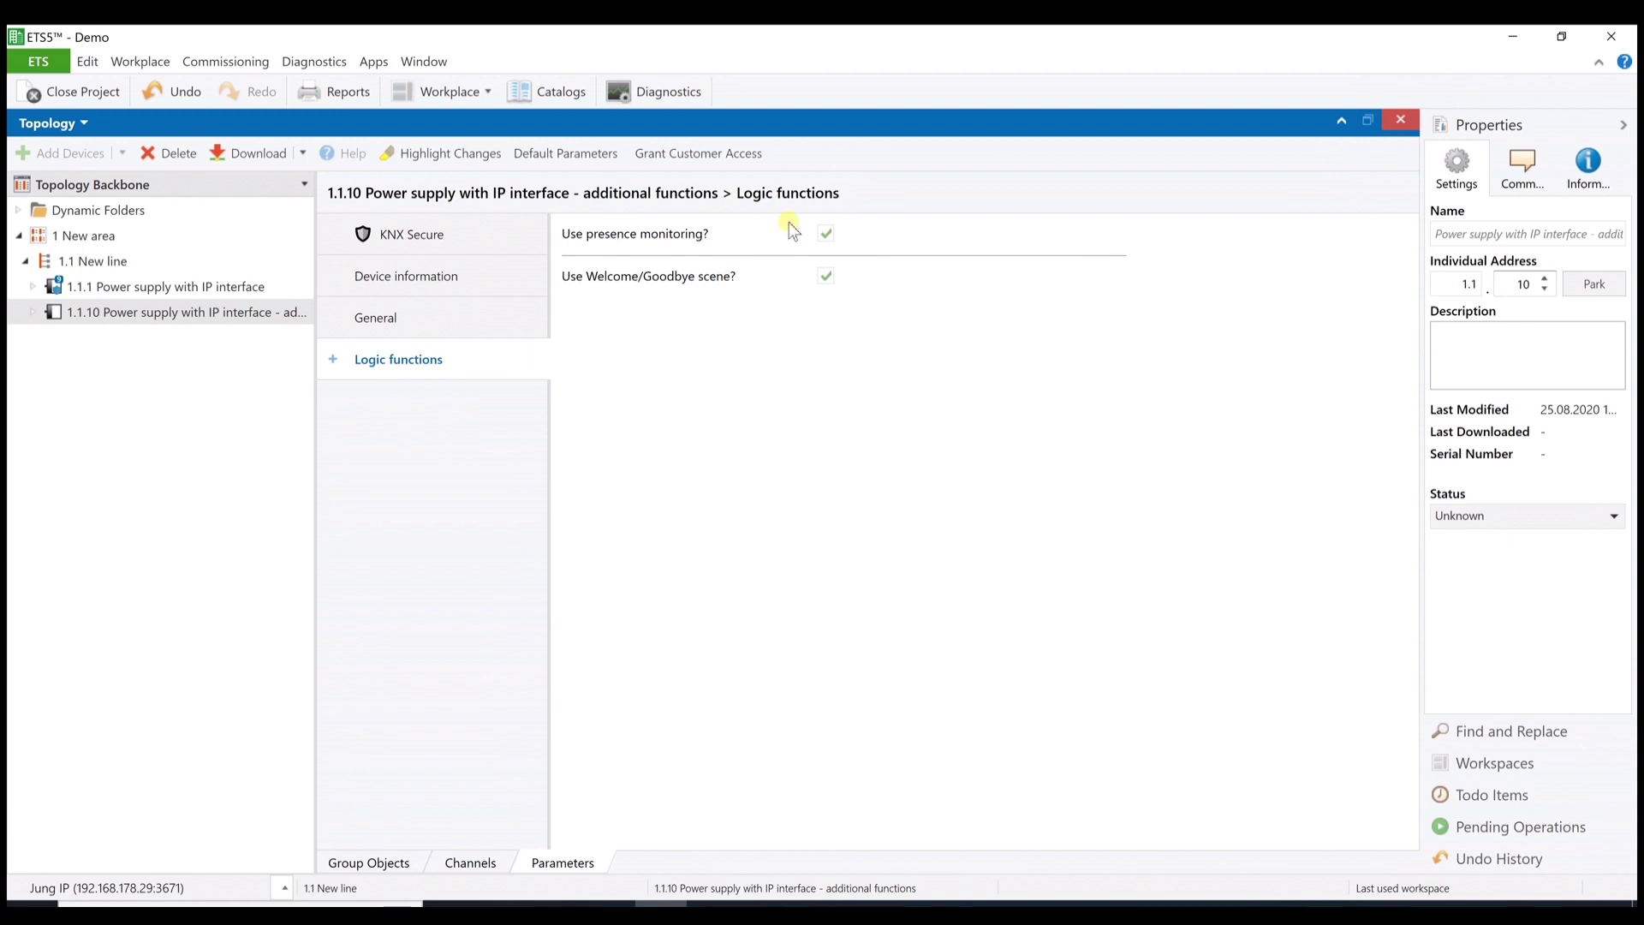
pyautogui.click(333, 359)
# - Set the Presence monitoring flowchart to English and review the key card holder settings
pyautogui.click(404, 402)
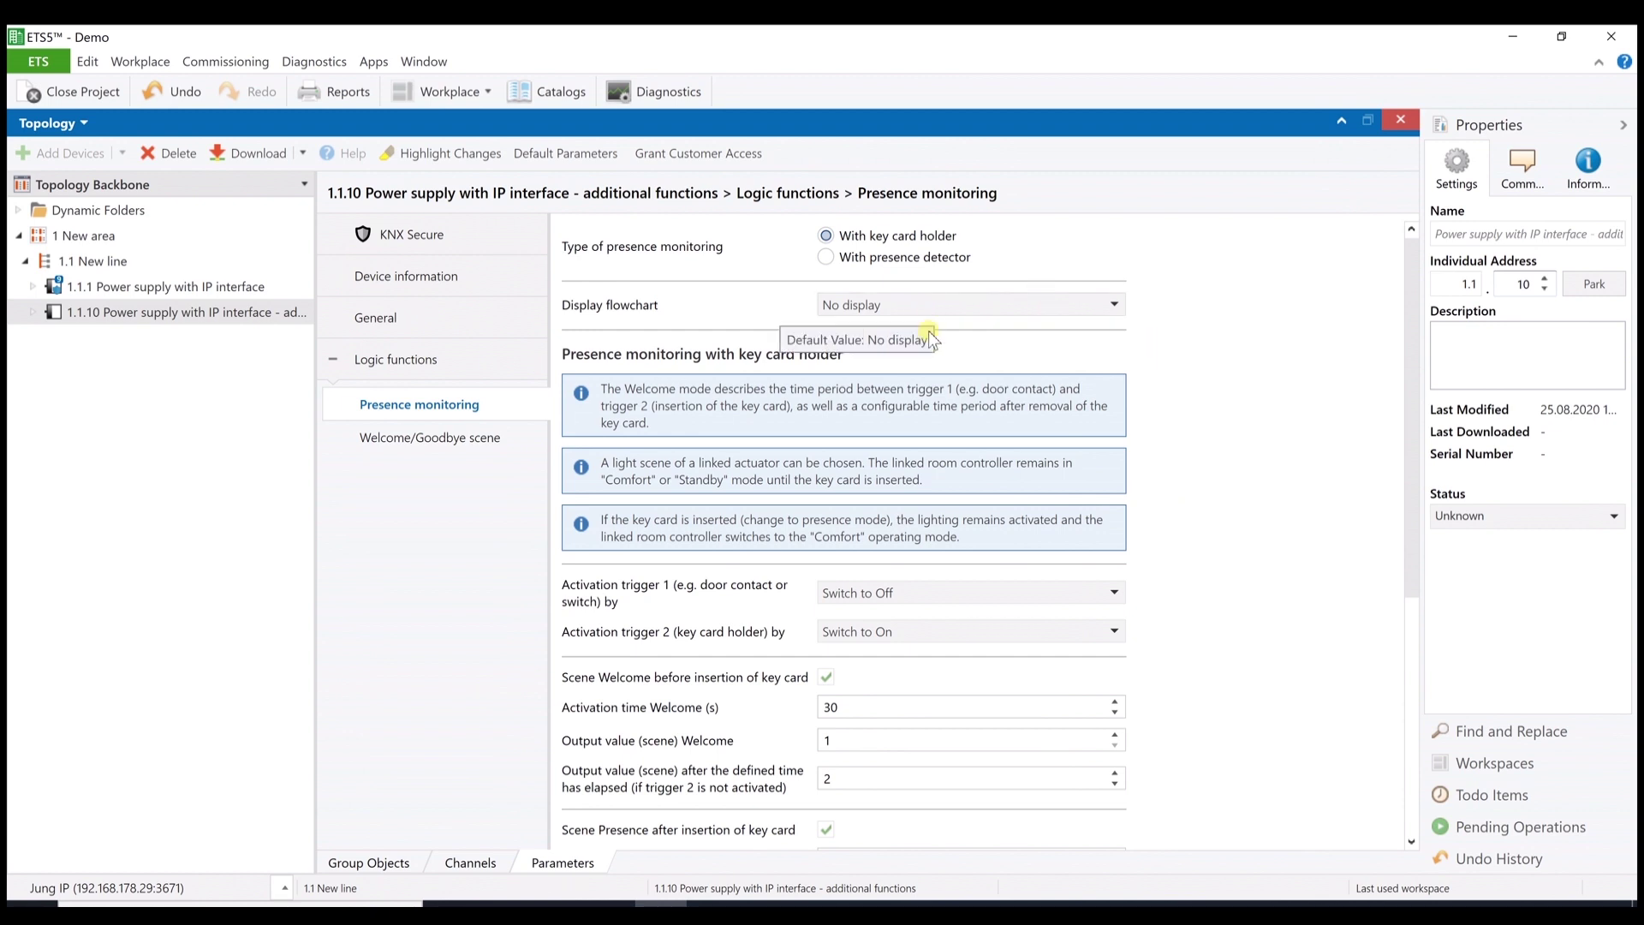
pyautogui.click(1112, 305)
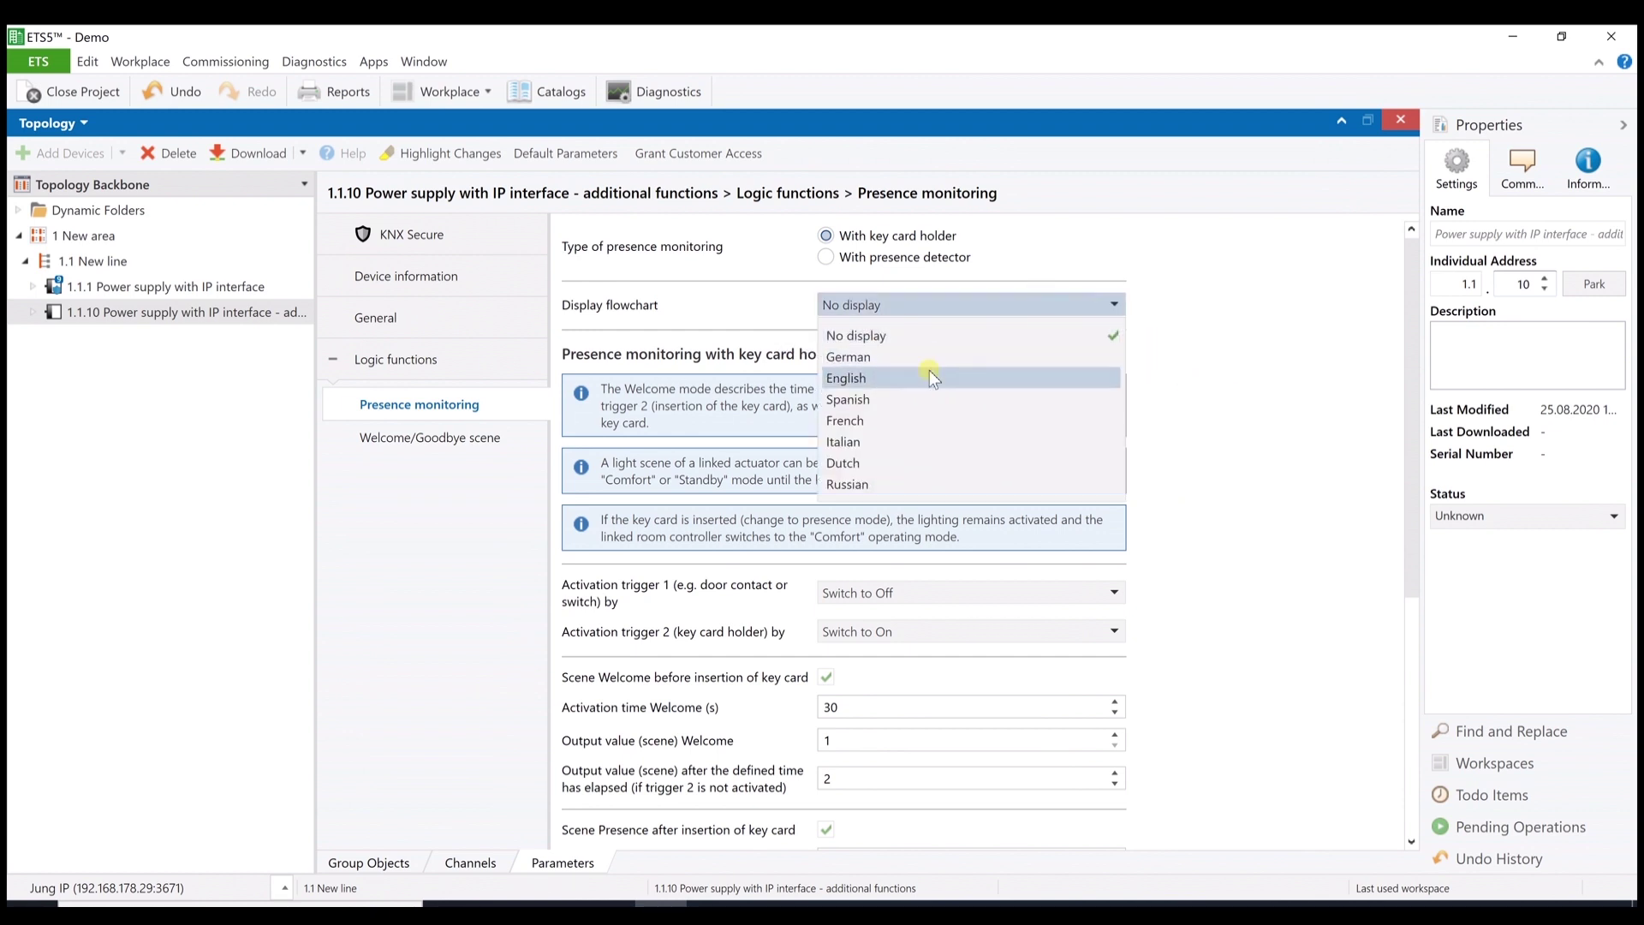
pyautogui.click(929, 376)
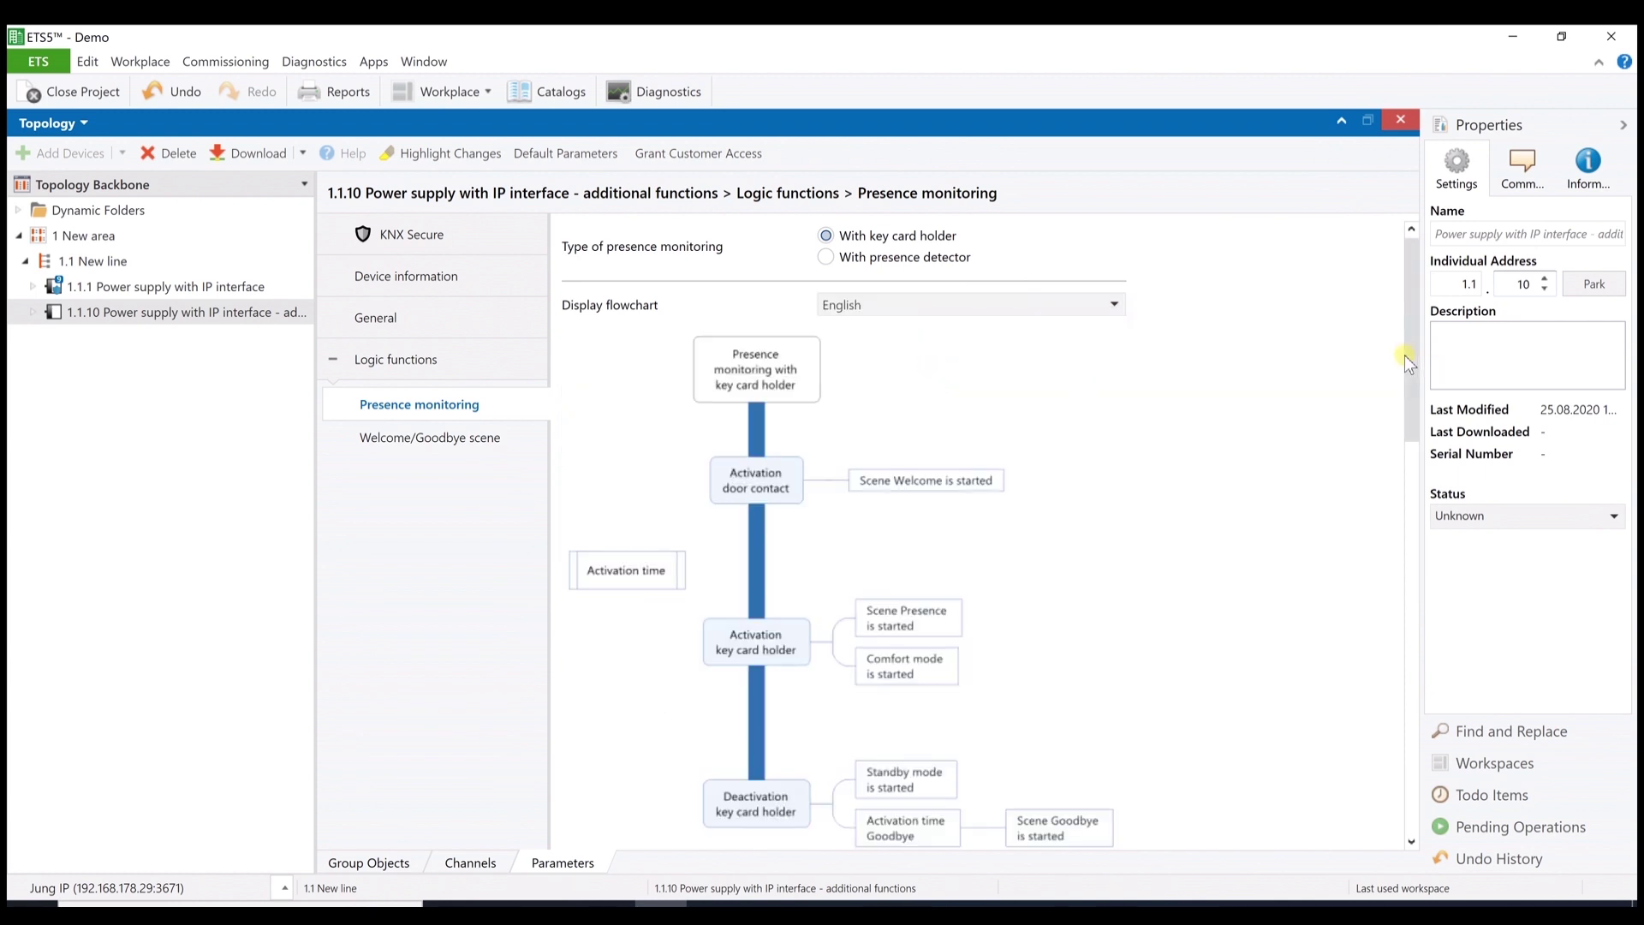
pyautogui.moveTo(1406, 356); pyautogui.dragTo(1425, 572)
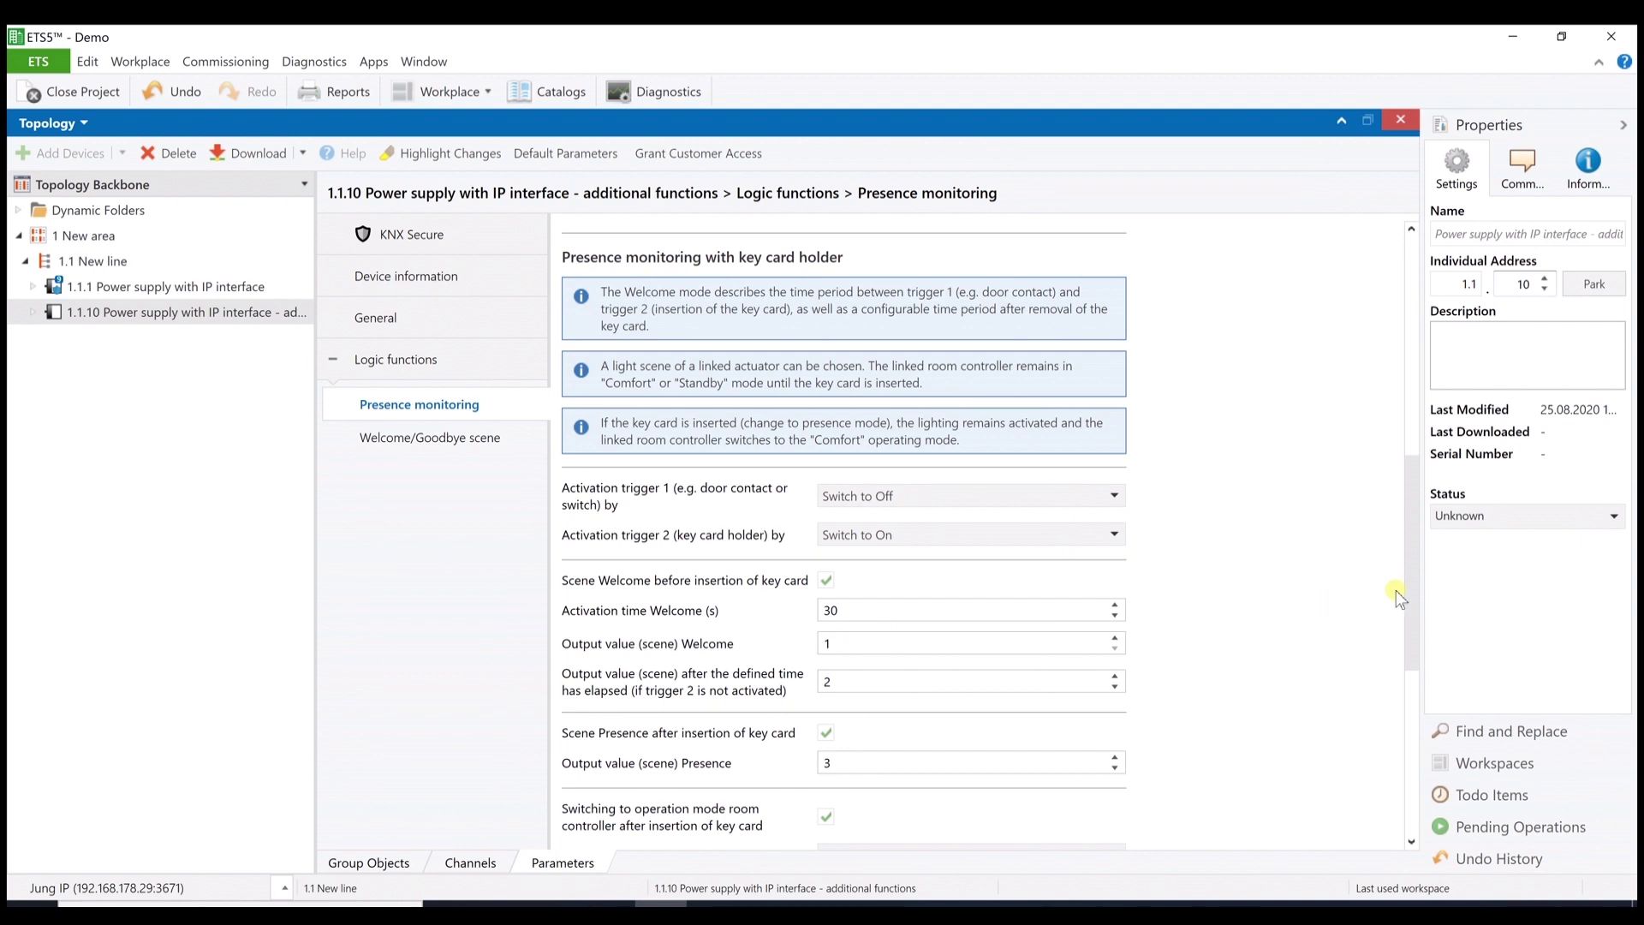
pyautogui.moveTo(1411, 599); pyautogui.dragTo(1367, 646)
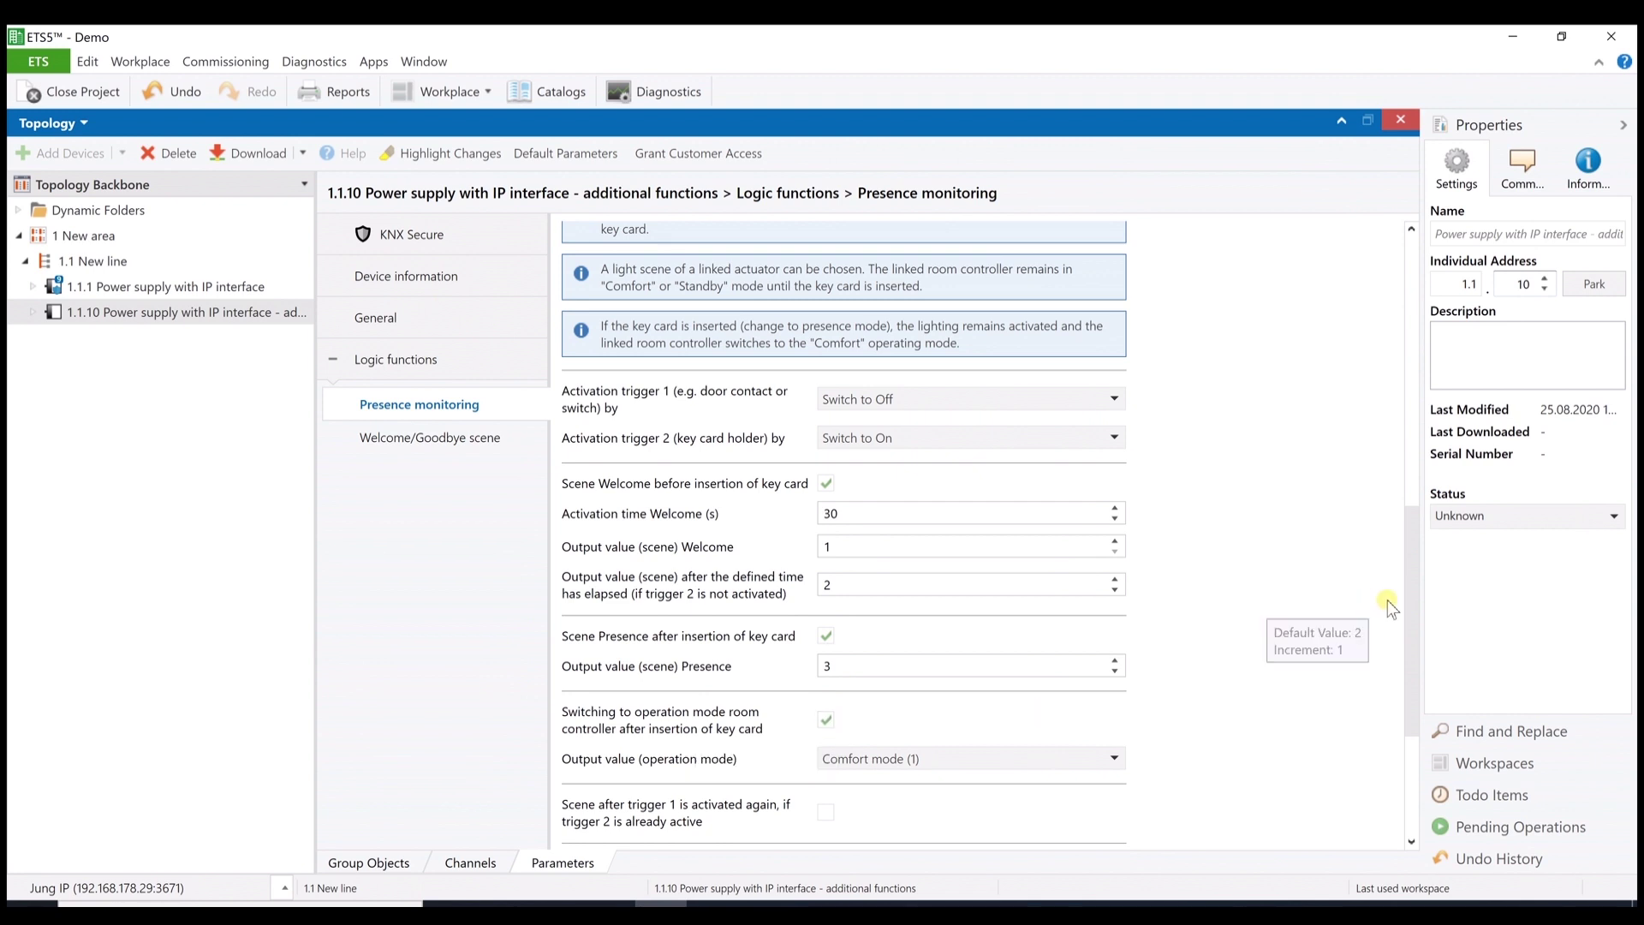
pyautogui.moveTo(1418, 610); pyautogui.dragTo(1416, 709)
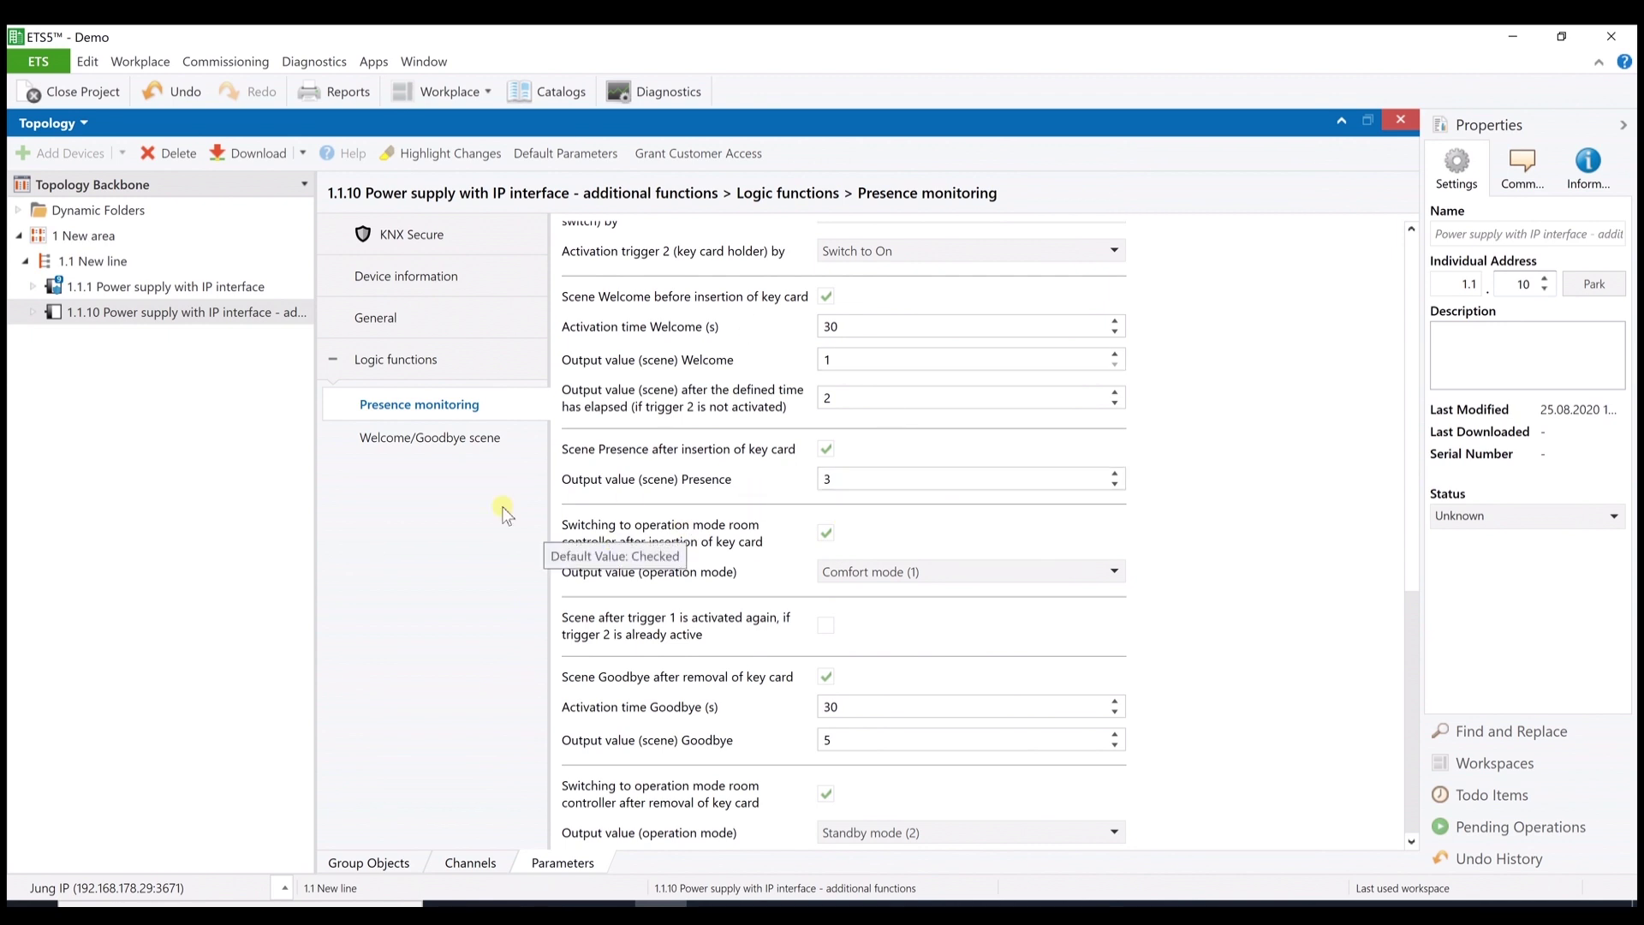
# - Open device 1.1.10's Welcome/Goodbye scene page and review the Welcome and Goodbye settings
pyautogui.click(452, 439)
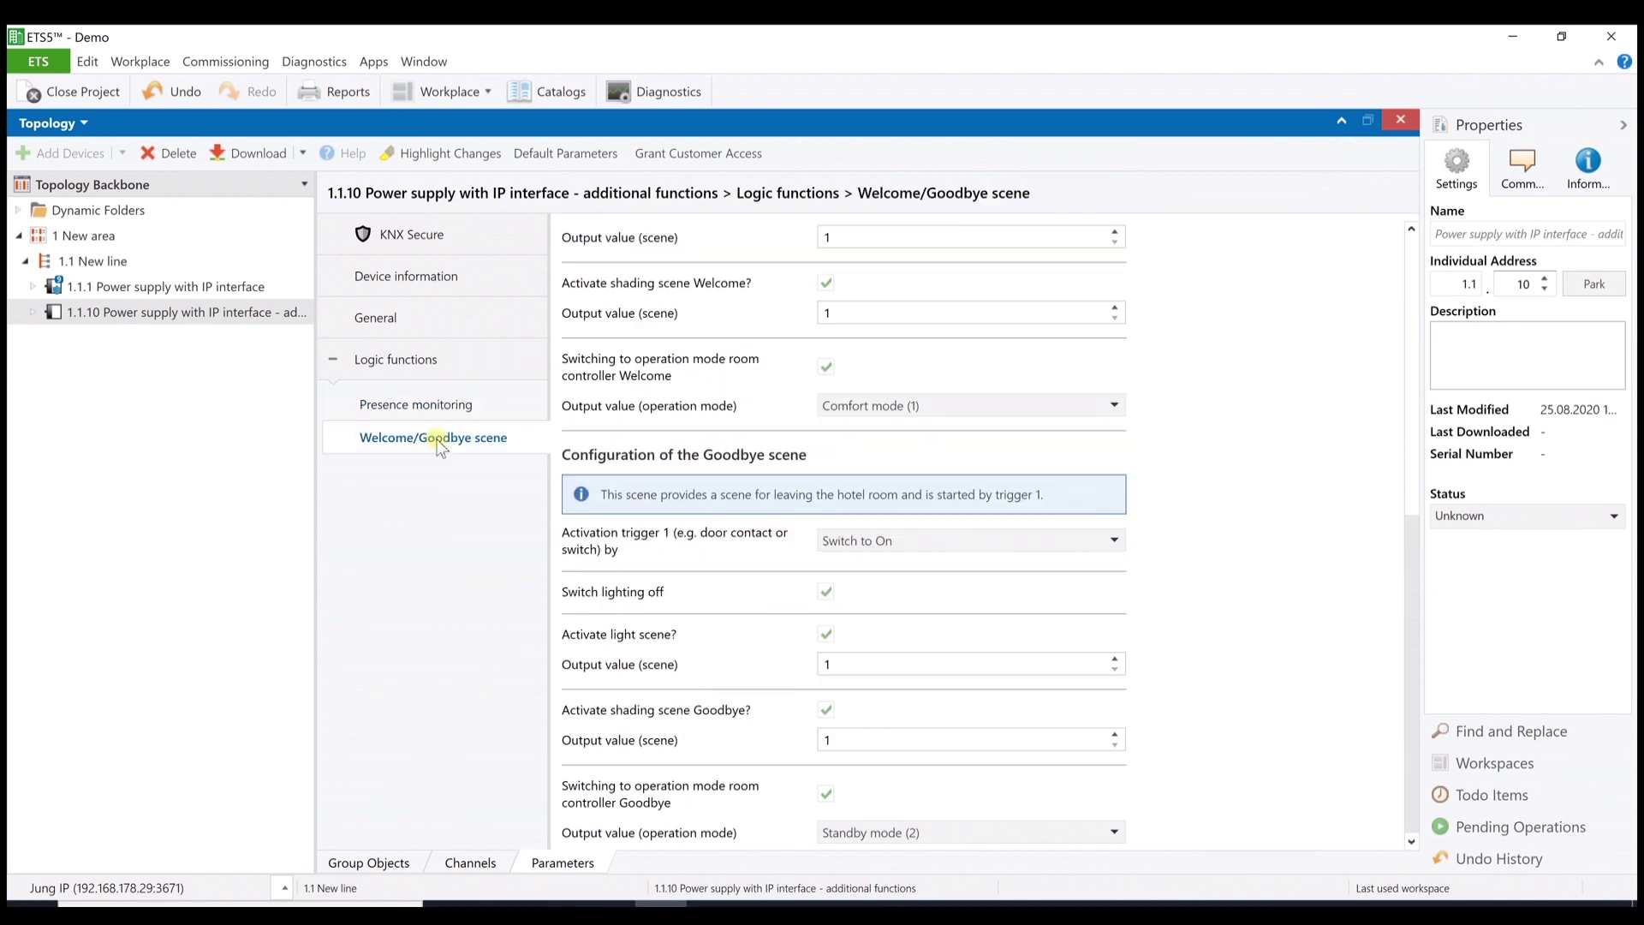
pyautogui.scroll(5, 1052, 501)
pyautogui.scroll(6, 1052, 501)
pyautogui.scroll(-8, 1048, 501)
# - Show the properties of device 1.1.10's group object 1 General, Reset of bus voltage - input
pyautogui.click(350, 864)
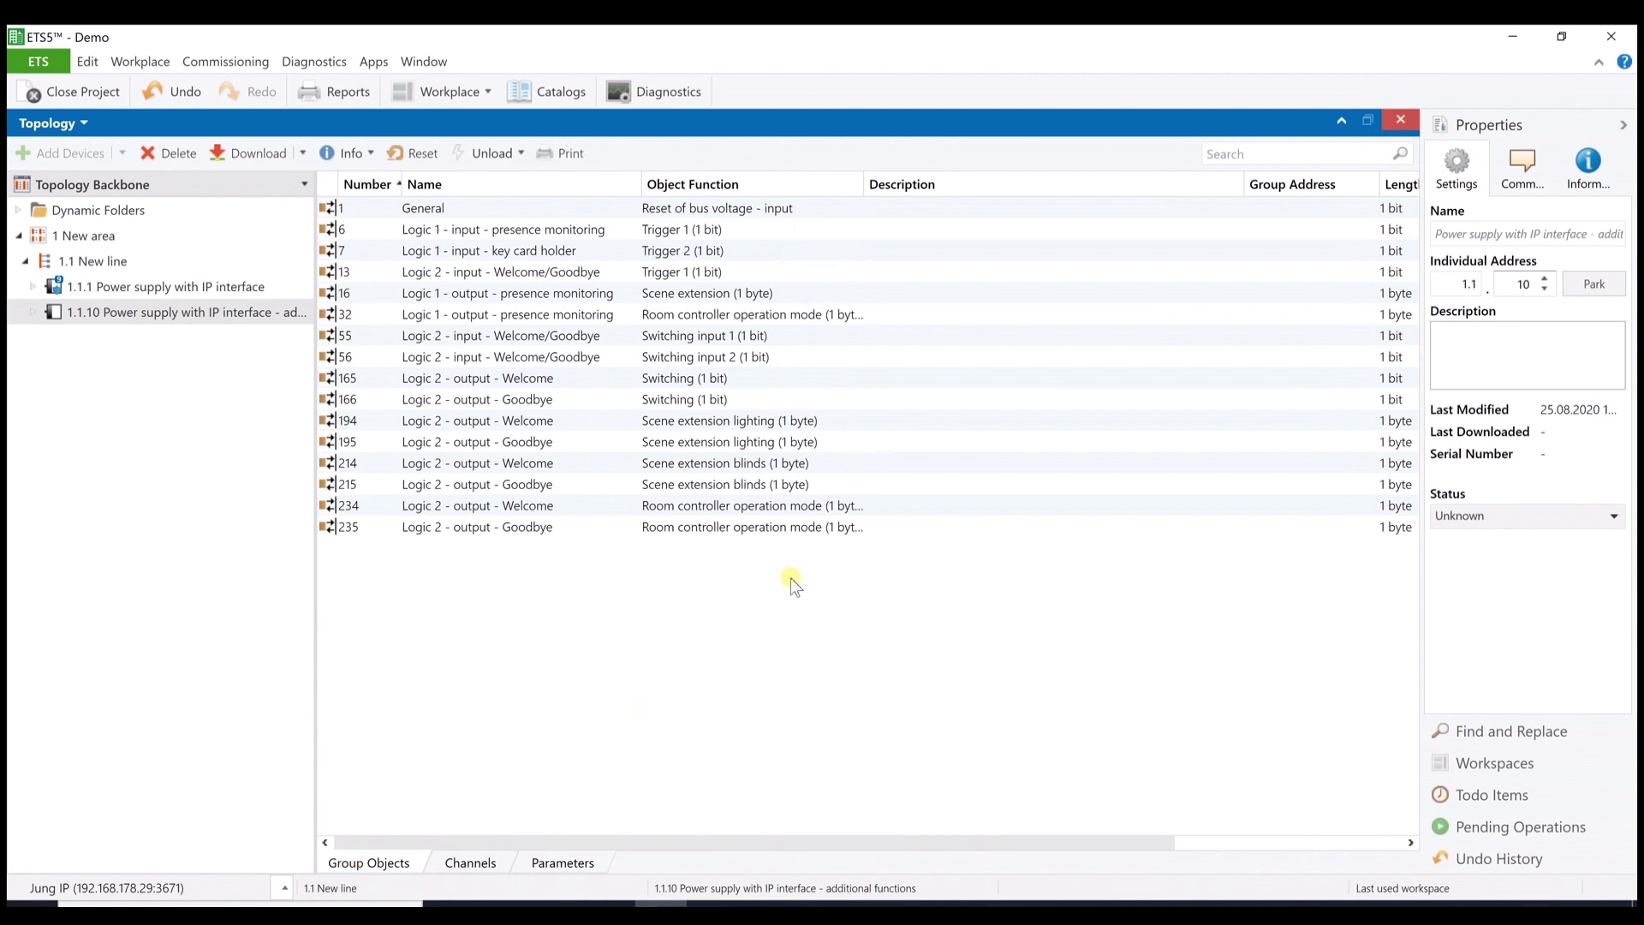
pyautogui.click(813, 211)
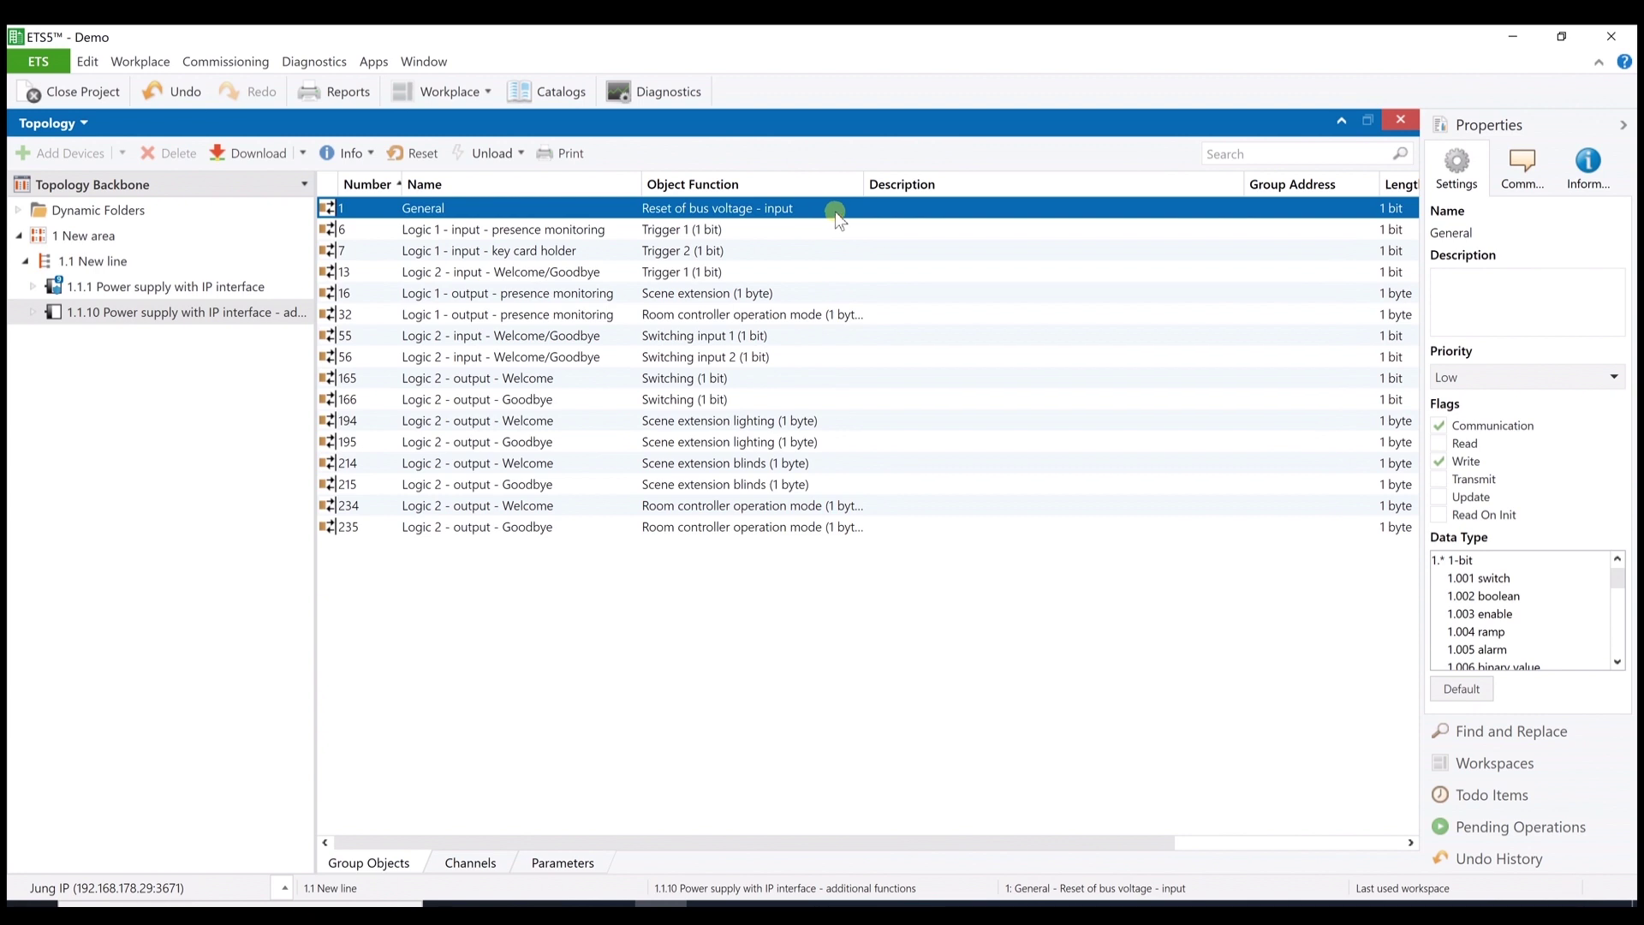